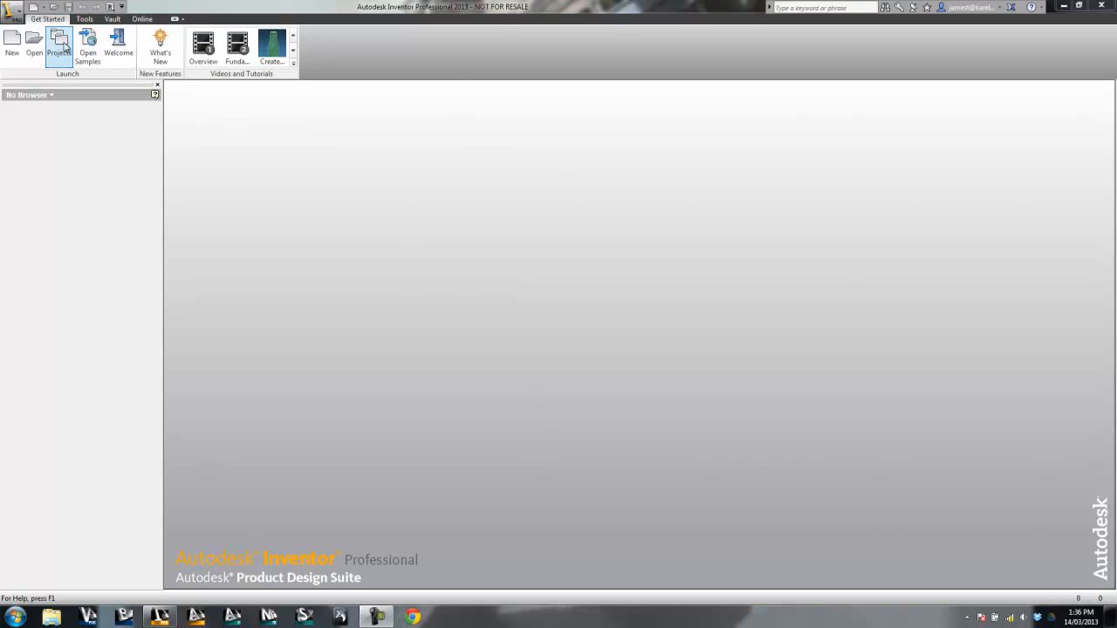
Open the Projects dialog to check the existing project files and close it again
left_click(66, 53)
left_click_drag(561, 170, 545, 120)
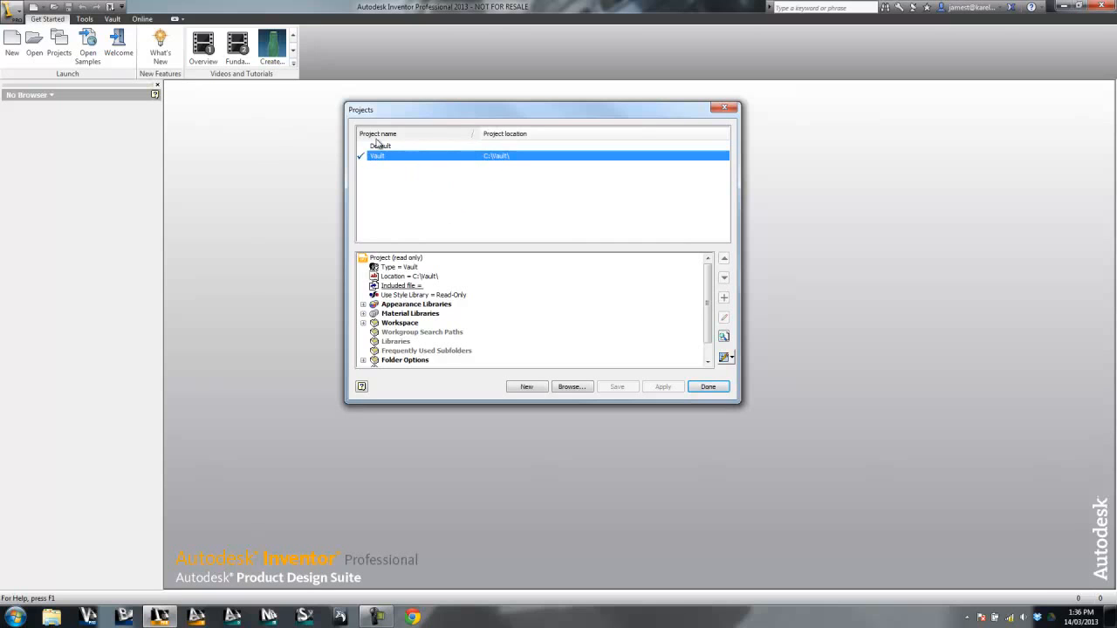
left_click(724, 108)
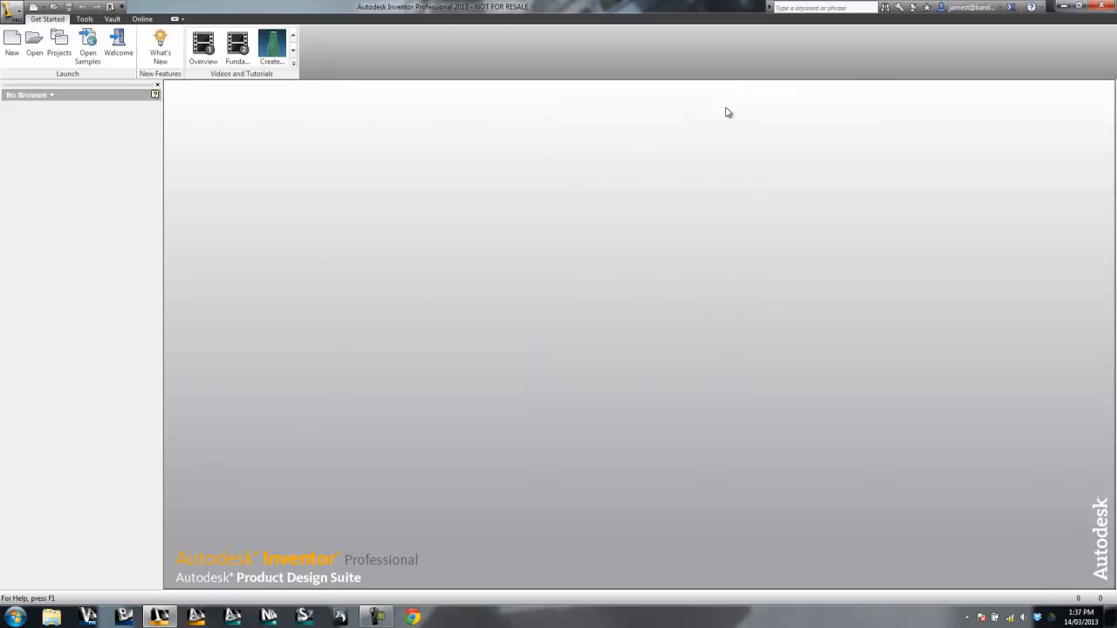
Switch to Windows Explorer and create a folder named Inventor Stuff on the desktop
left_click(1063, 8)
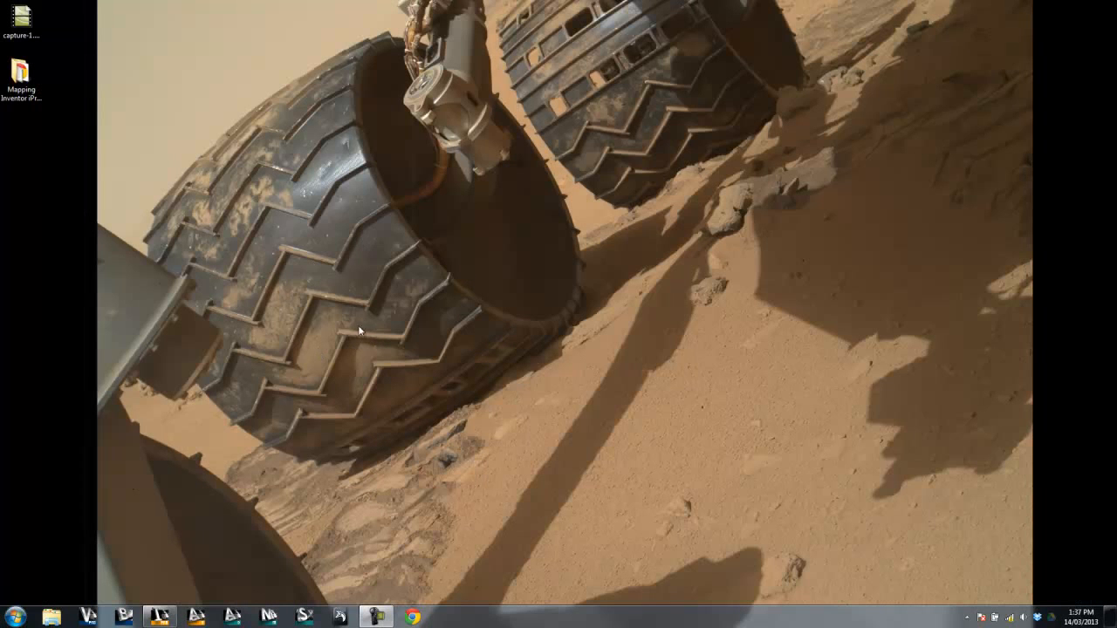
left_click(15, 616)
left_click(200, 441)
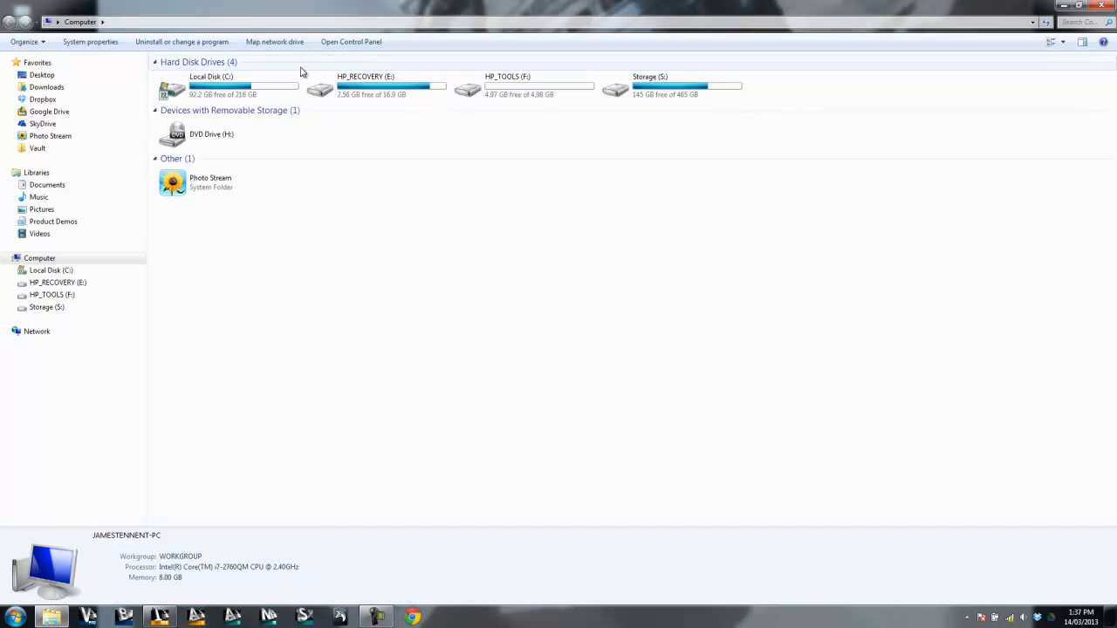
double_click(192, 90)
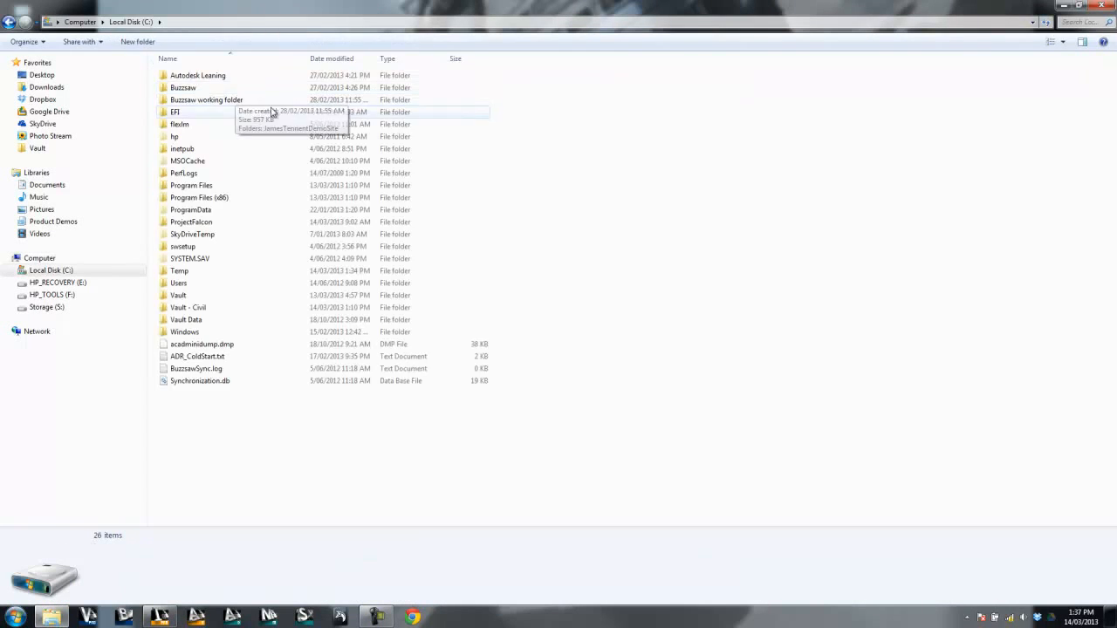
left_click(40, 76)
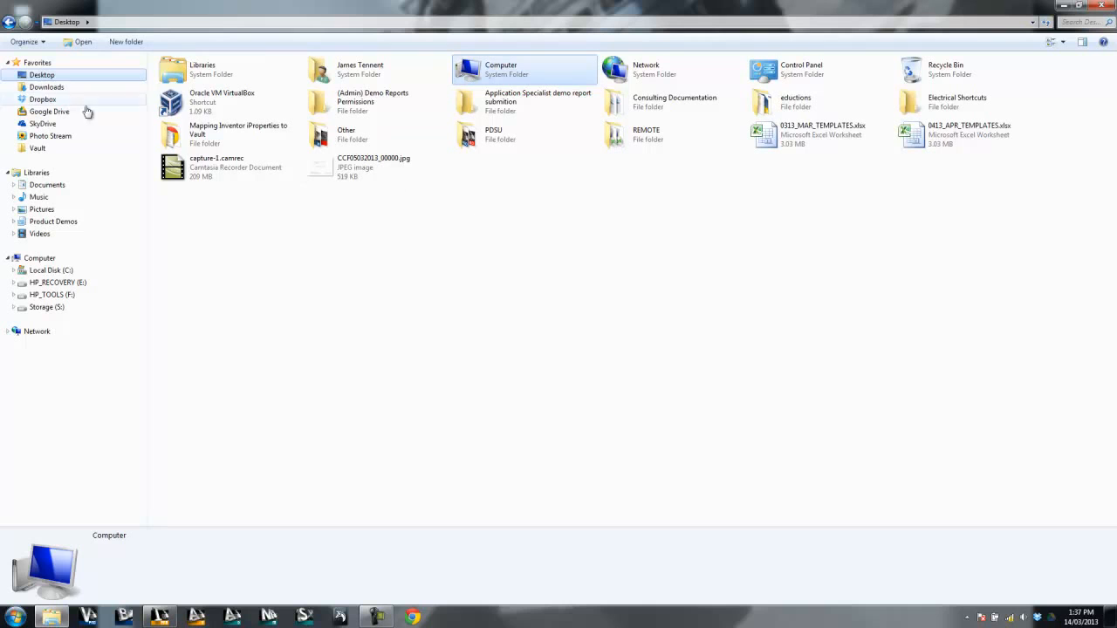
left_click(126, 42)
key("BackSpace")
type("Inventor Stuff")
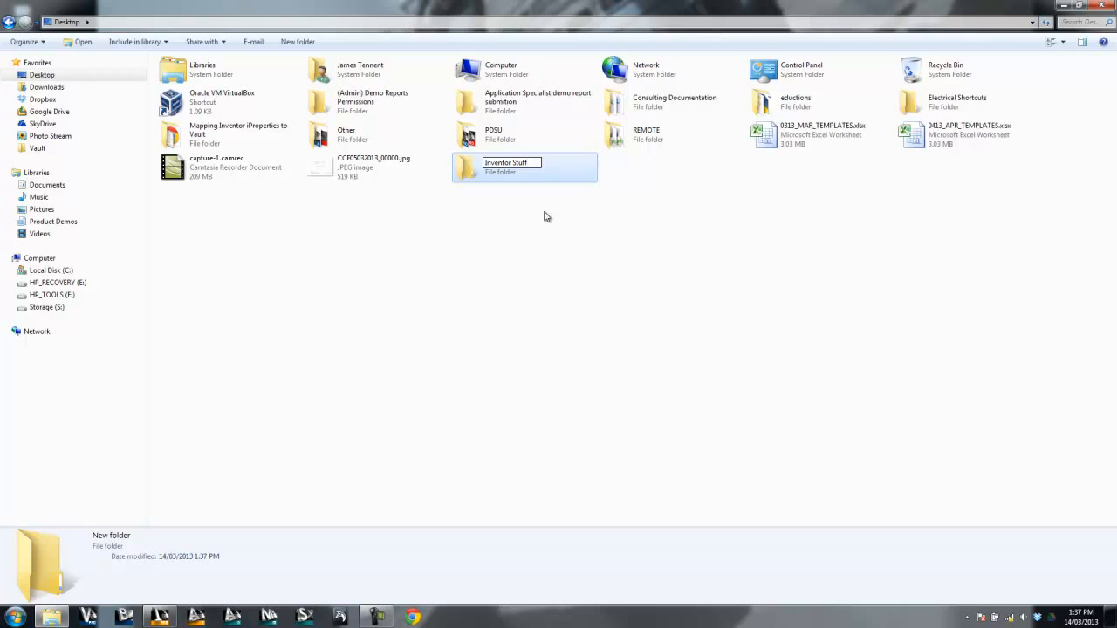
left_click(569, 204)
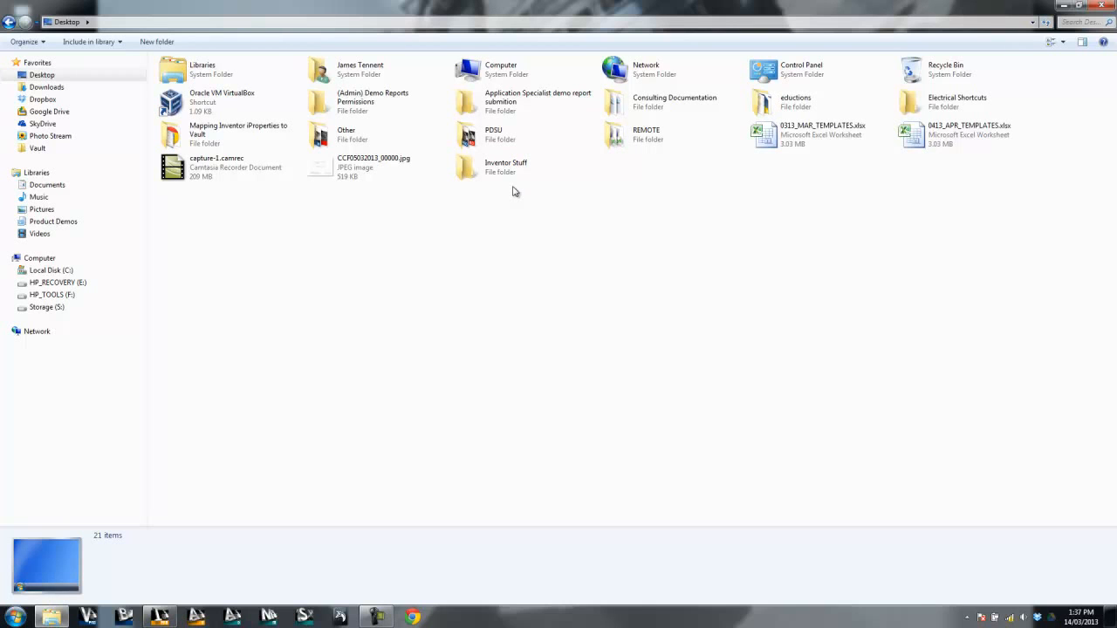
Create a subfolder named Designs inside the Inventor Stuff folder
double_click(474, 172)
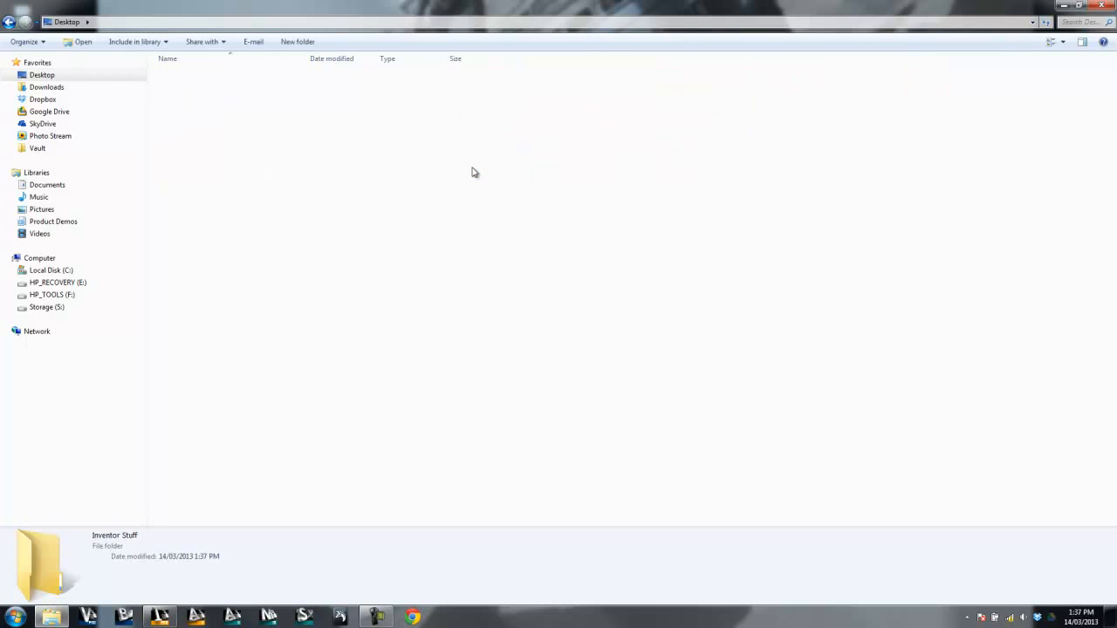
left_click(216, 41)
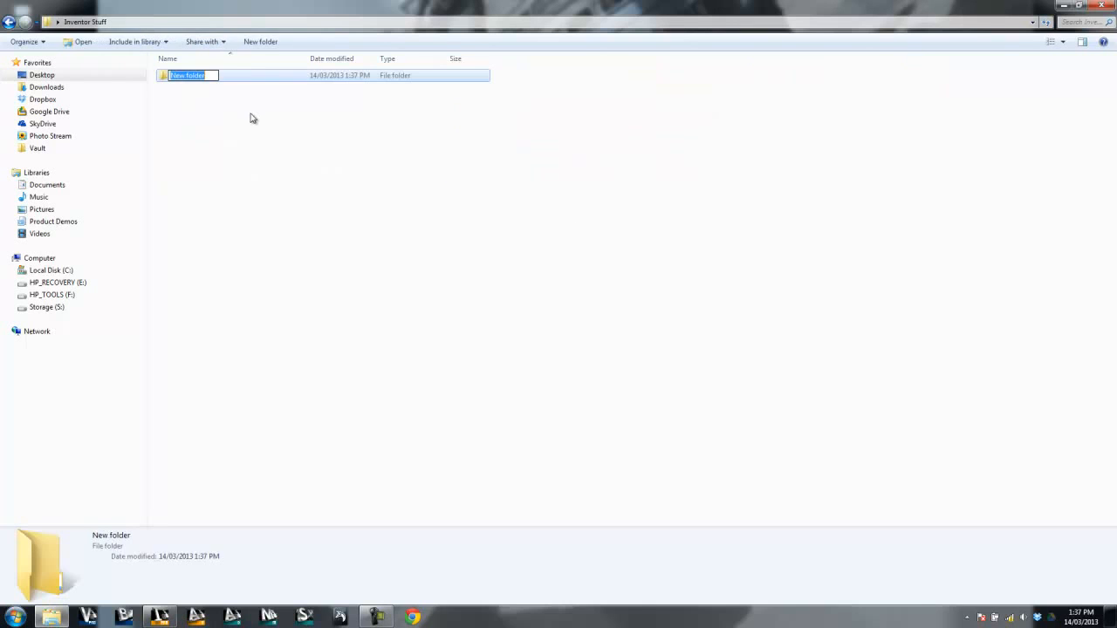
type("Designs")
key("Return")
left_click(230, 124)
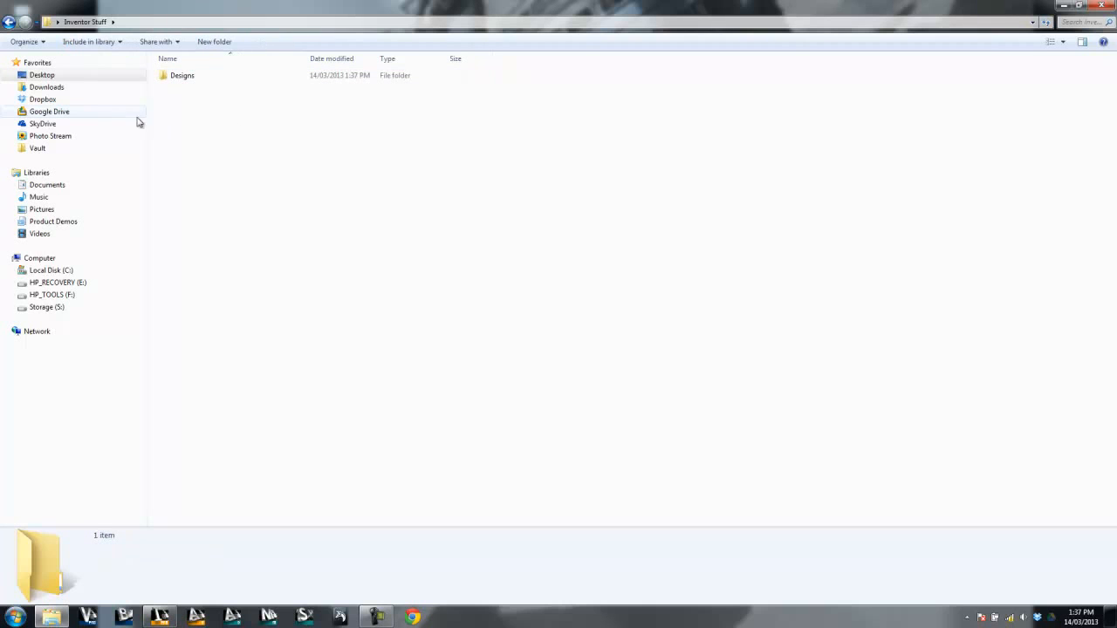
Add a subfolder named Content Center Files alongside the Designs folder
left_click(216, 41)
type("Content")
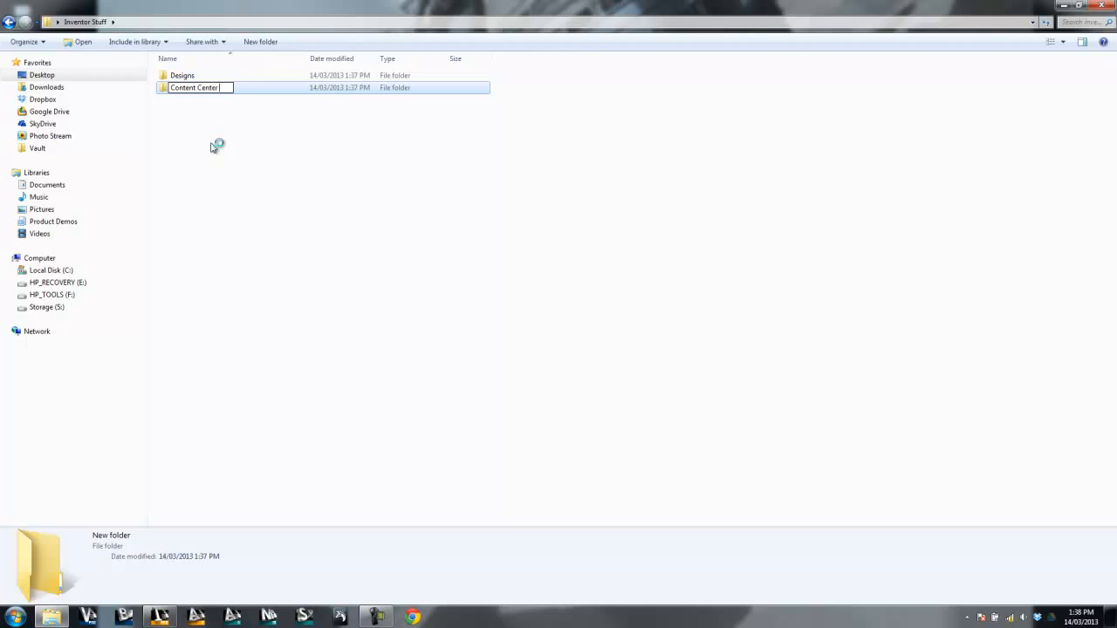
type("Center Files")
left_click(236, 115)
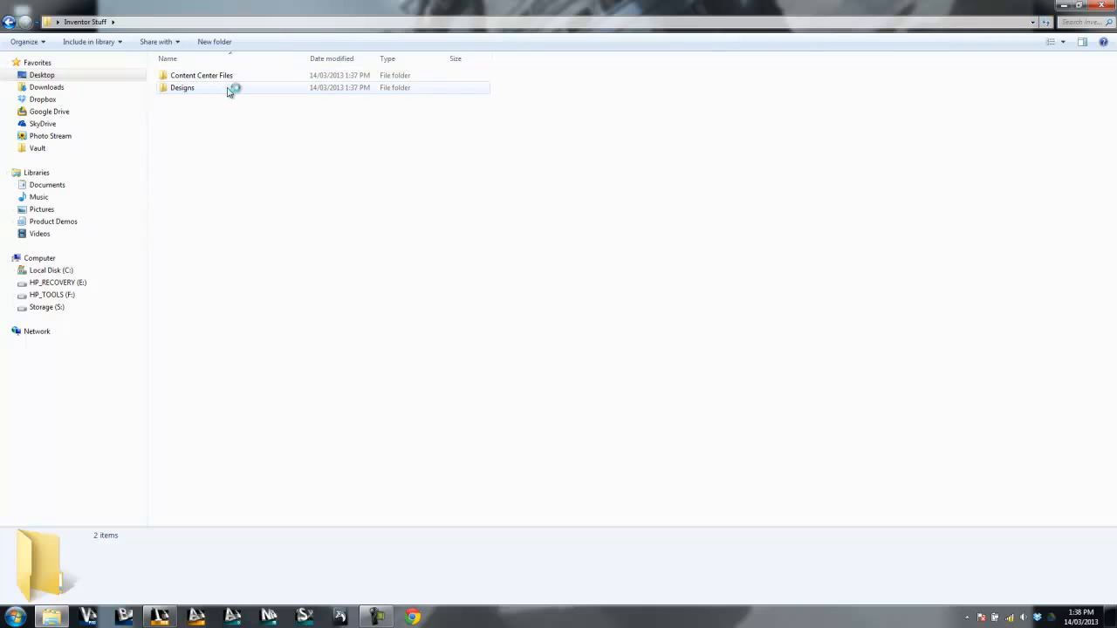
left_click(193, 77)
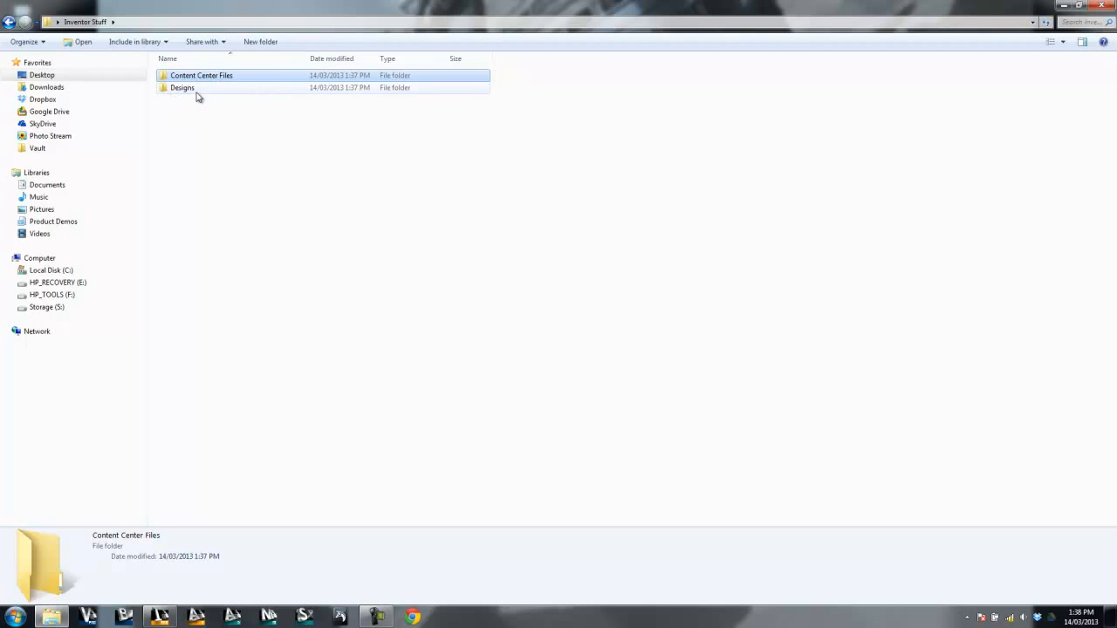
left_click(201, 92)
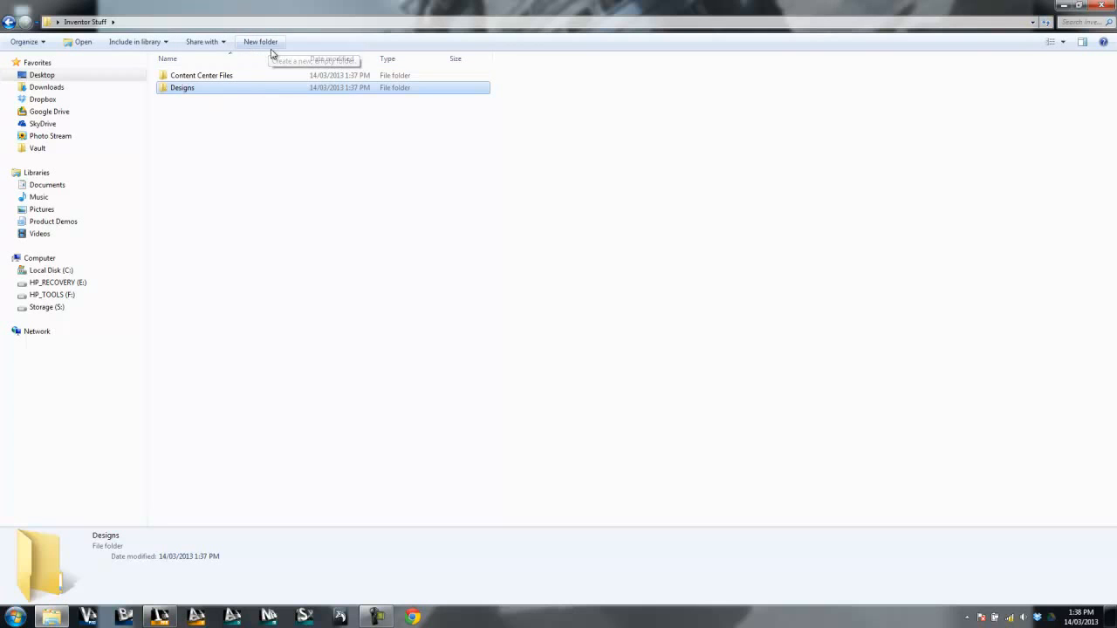
Add two more subfolders to Inventor Stuff, named Templates and Design Data
left_click(281, 44)
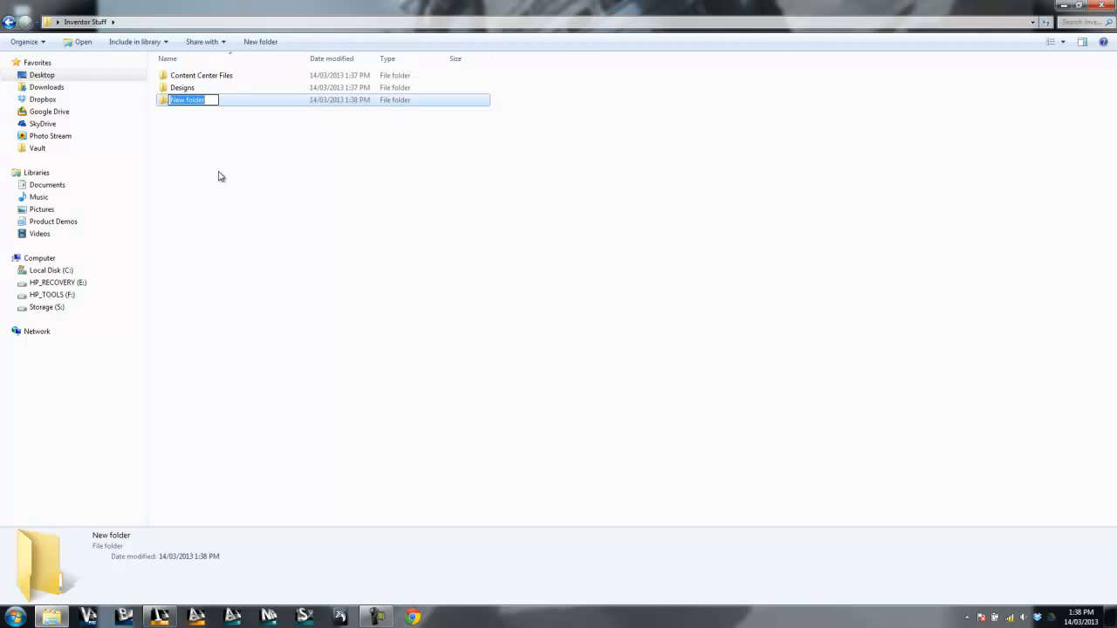
type("Templates")
left_click(254, 159)
left_click(260, 41)
type("Design Data")
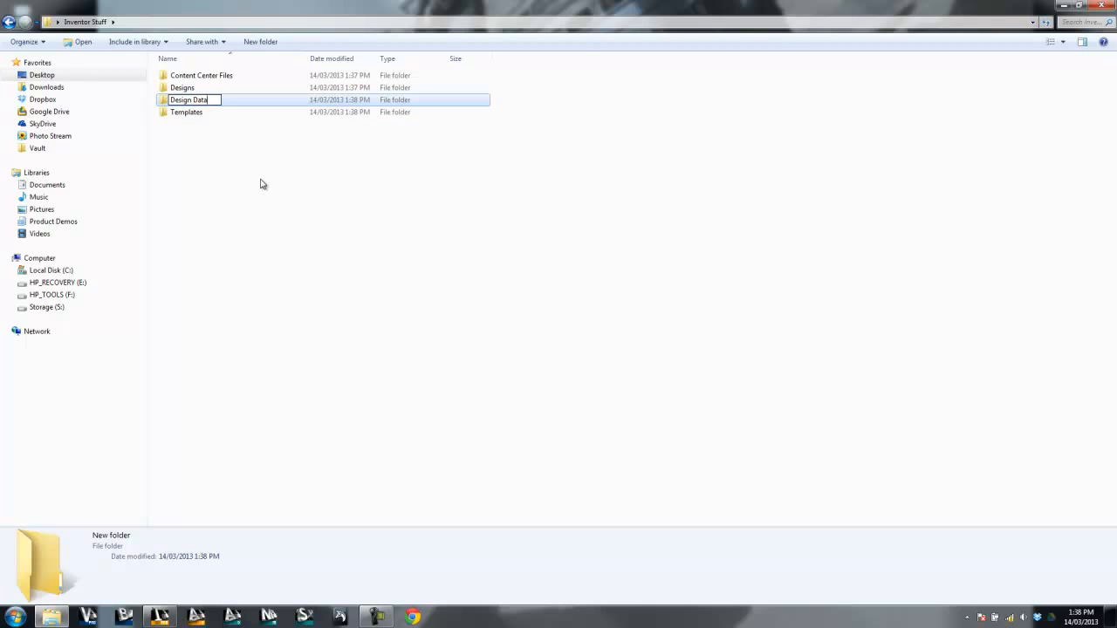
left_click(266, 182)
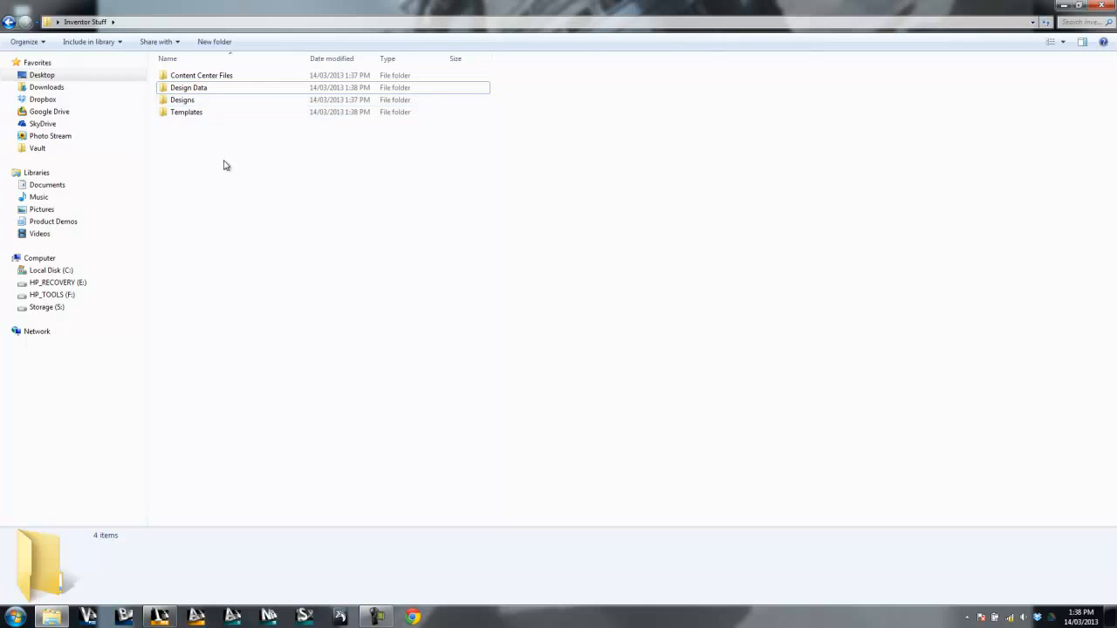
Go over the Content Center Files, Design Data, Designs and Templates subfolders in Inventor Stuff
left_click(196, 113)
left_click(188, 102)
left_click(202, 77)
left_click(182, 99)
left_click(206, 77)
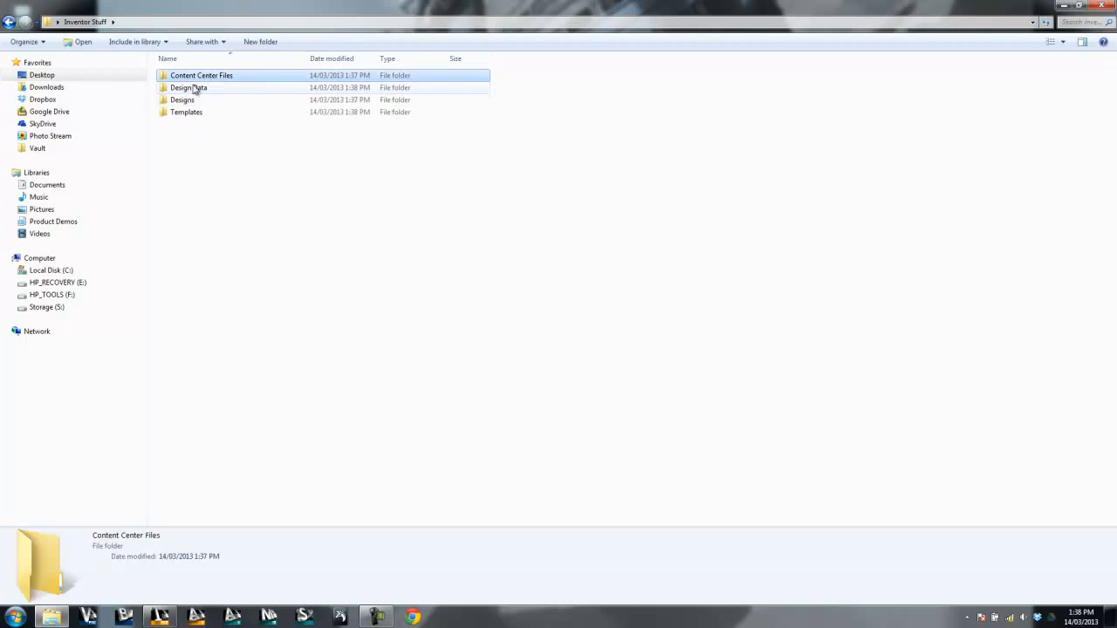
left_click(185, 89)
left_click(187, 112)
left_click(187, 88)
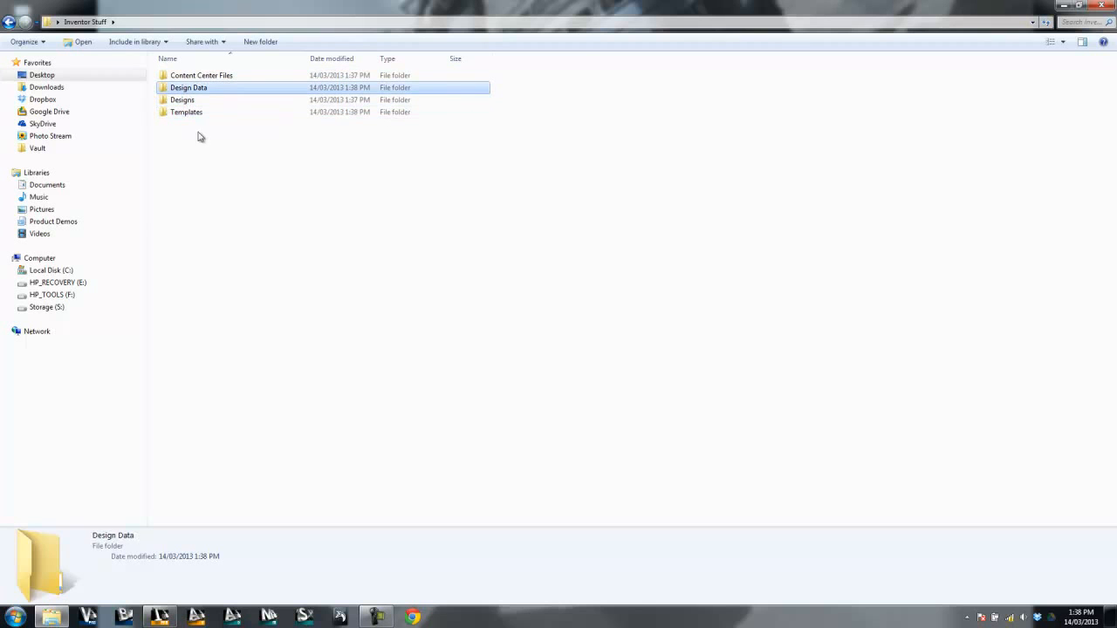
left_click(210, 135)
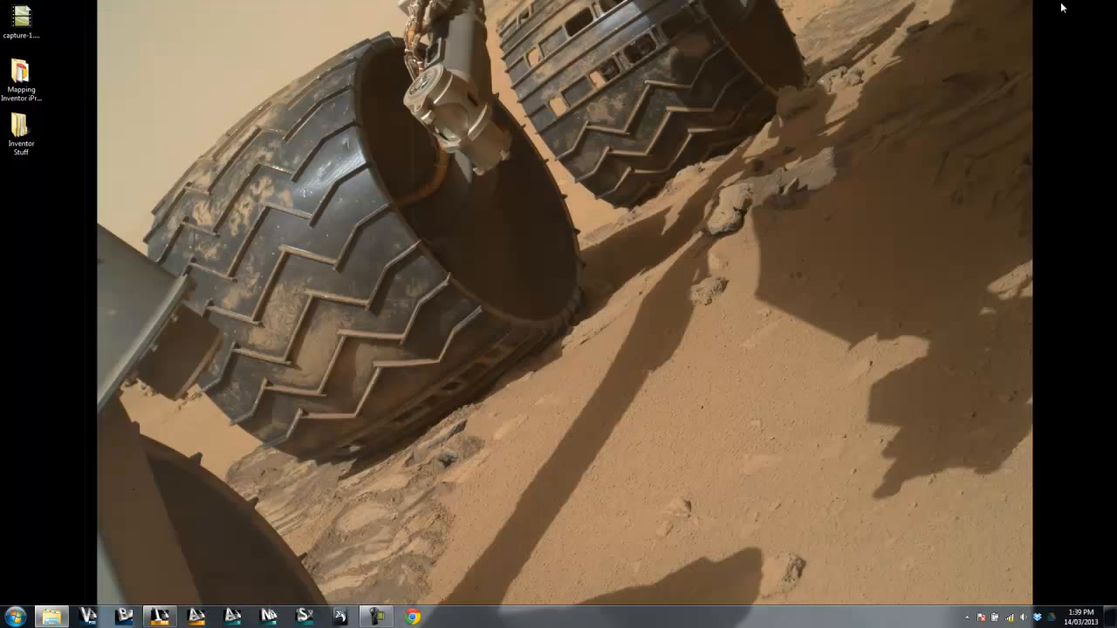
Move the Inventor Stuff folder away from the other desktop icons and switch back to Autodesk Inventor
left_click(1064, 5)
left_click_drag(35, 140, 253, 144)
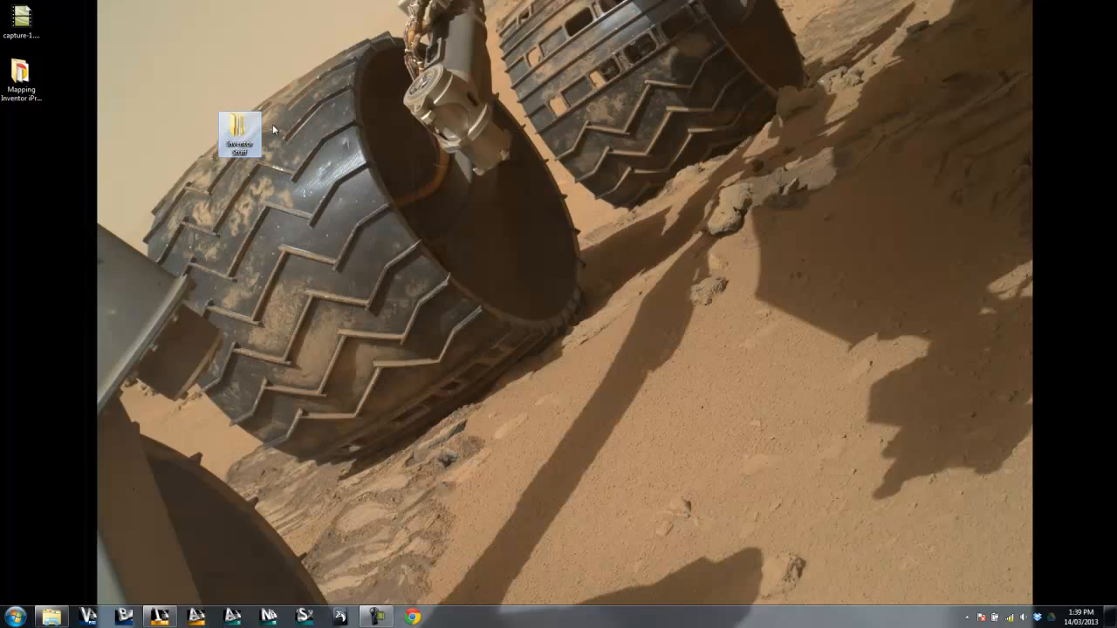
left_click(160, 617)
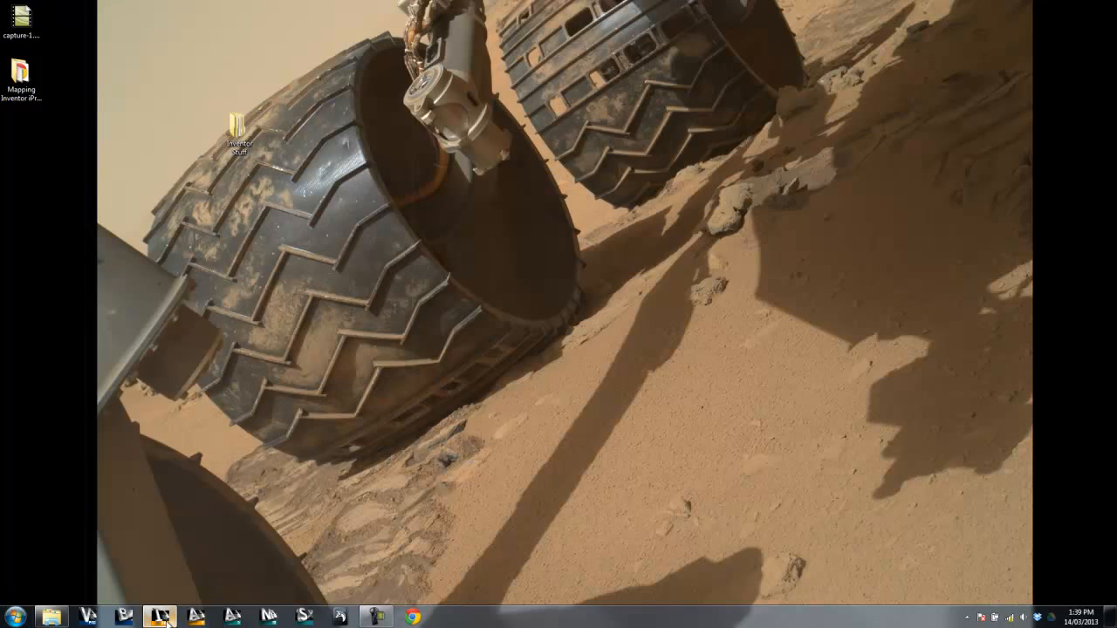
Start a new project of type New Single User Project in the Inventor project wizard
left_click(60, 46)
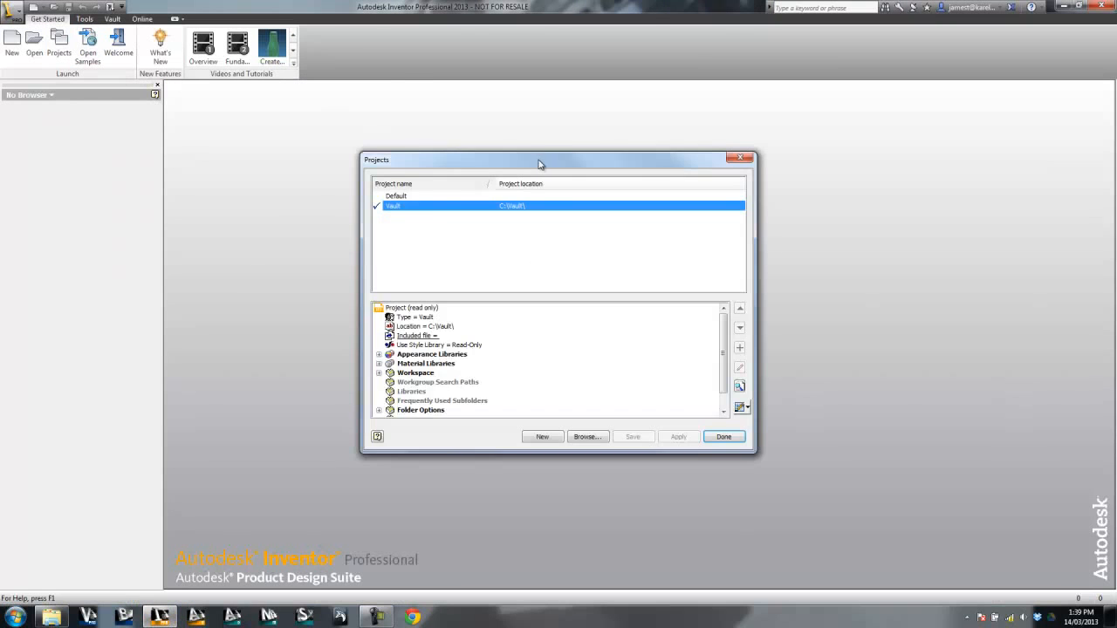
left_click_drag(541, 162, 518, 100)
left_click(520, 374)
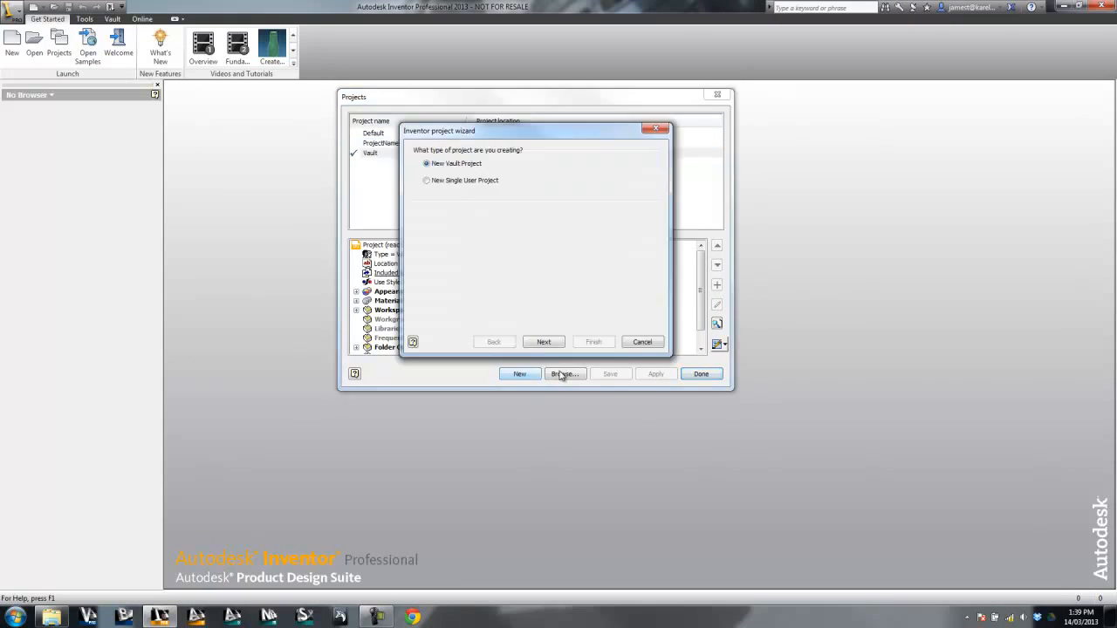
left_click_drag(485, 142, 468, 189)
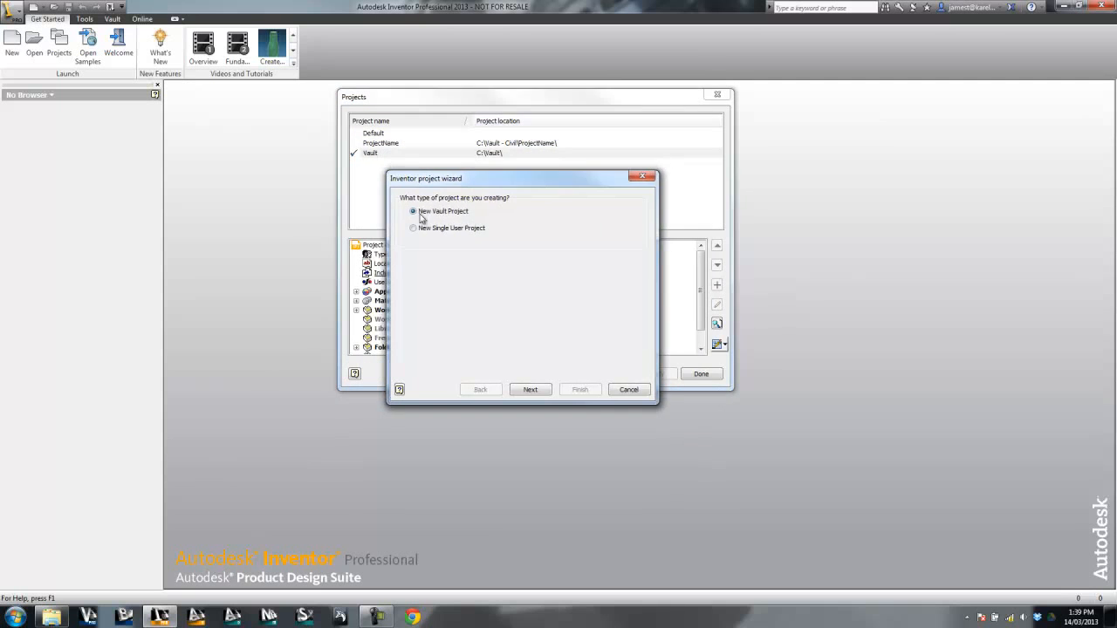
left_click(415, 228)
left_click(532, 390)
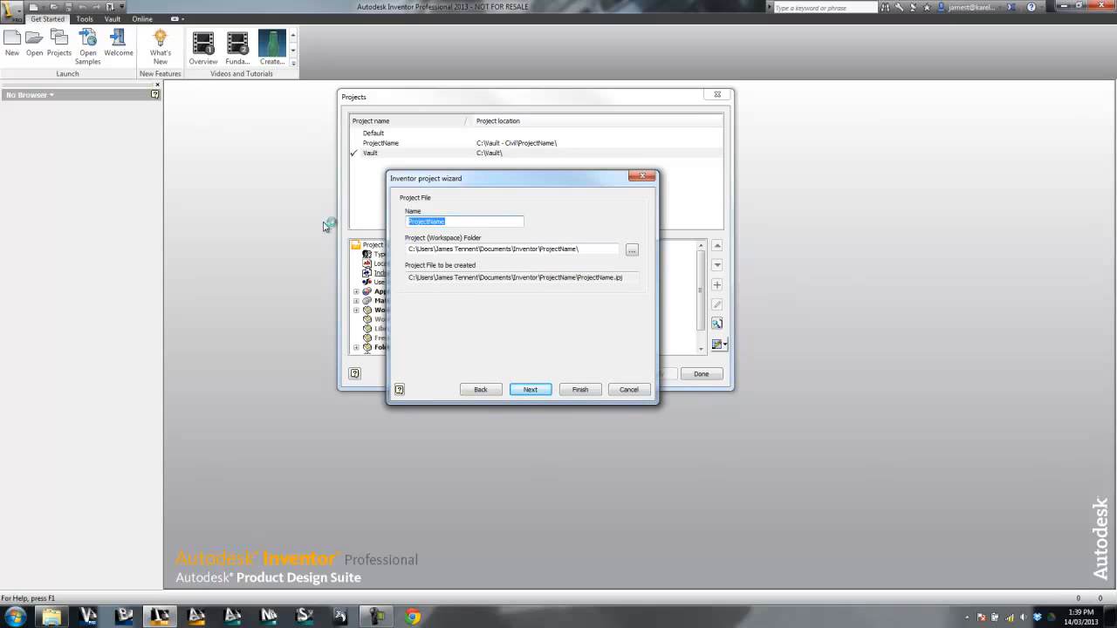
Name the project Designs, set its workspace folder to Inventor Stuff on the desktop, and finish creating it
type("Desig")
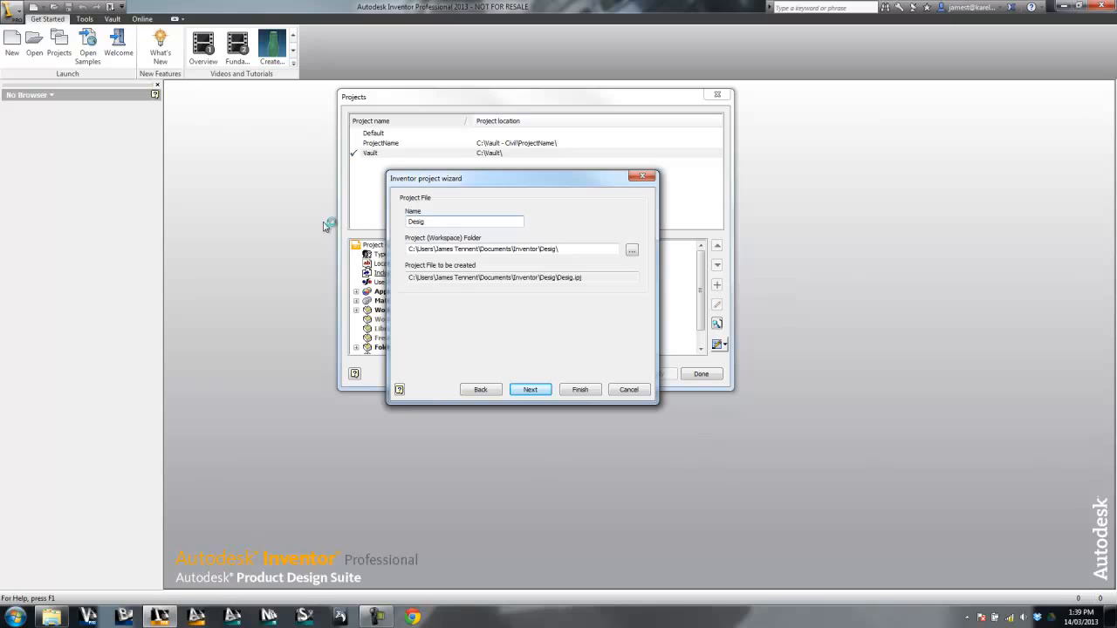
type("ns")
left_click(631, 250)
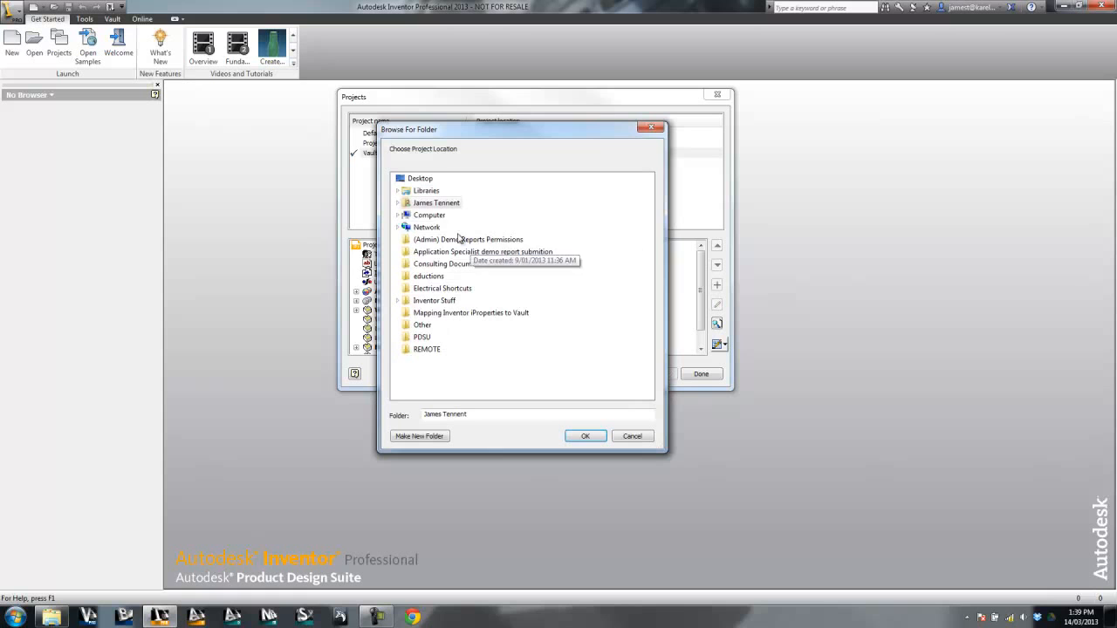
double_click(432, 301)
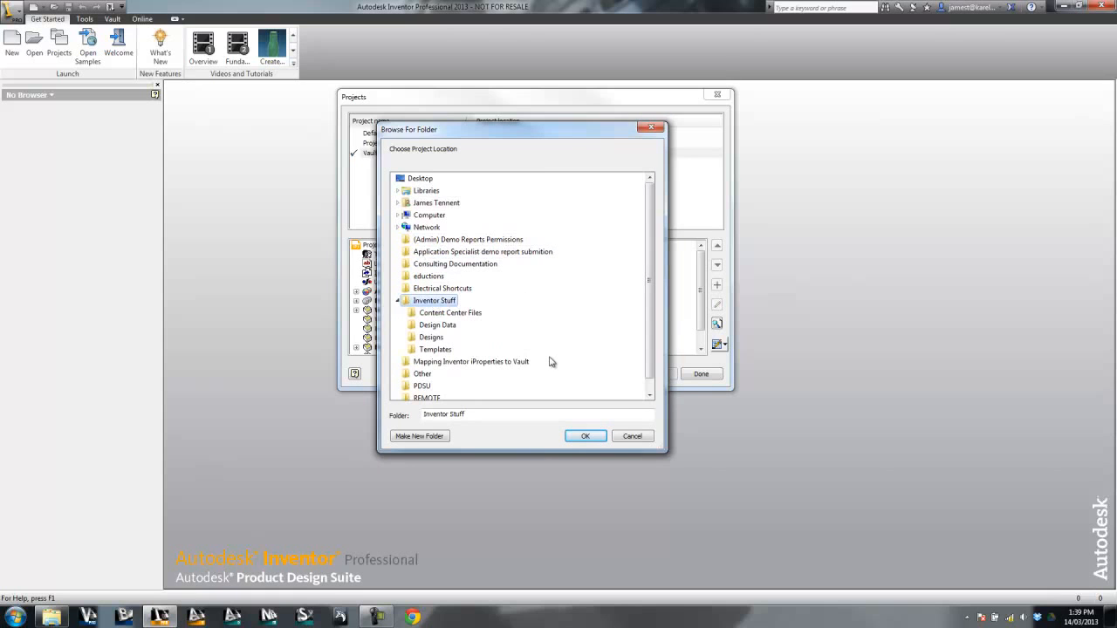
left_click_drag(502, 131, 723, 102)
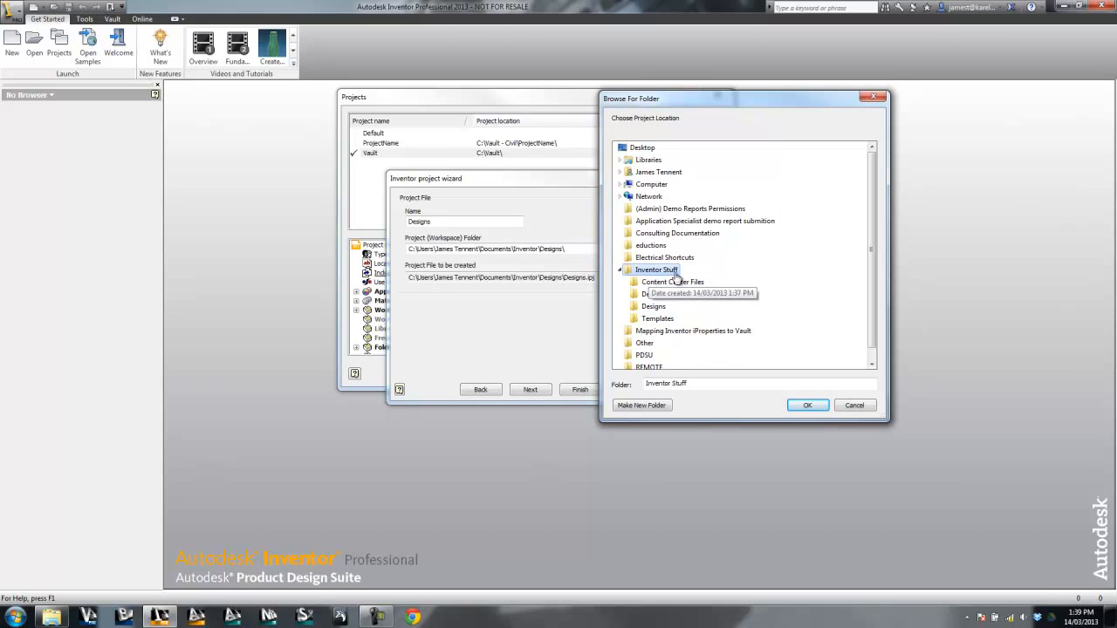
left_click(808, 404)
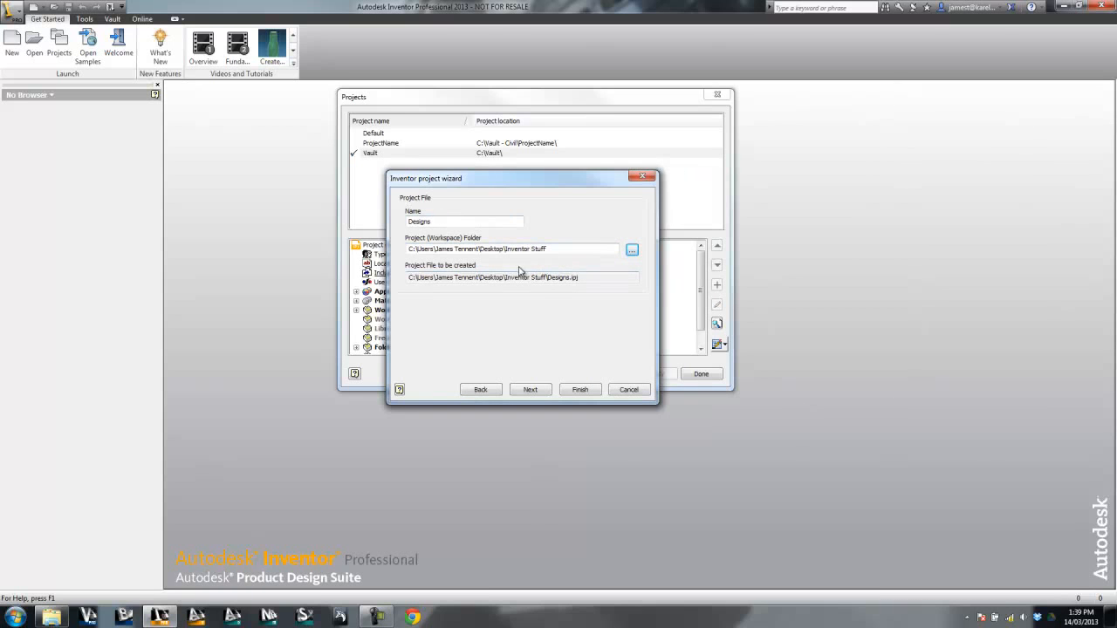
left_click(580, 390)
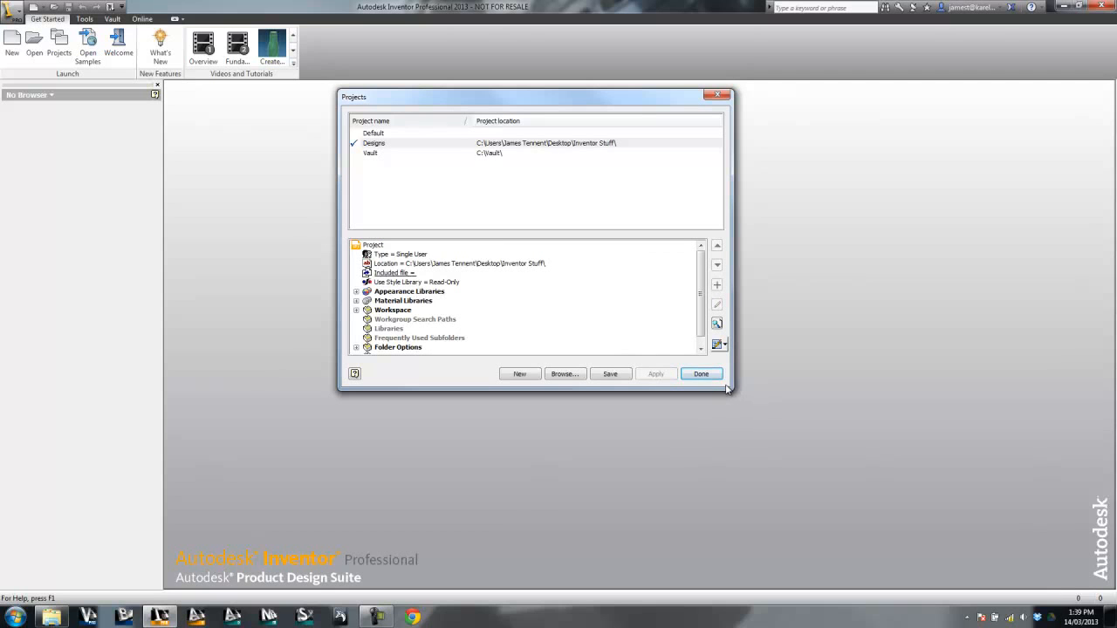
Change the Designs project's workspace path to the Designs subfolder inside Inventor Stuff
scroll(703, 337, "down", 1)
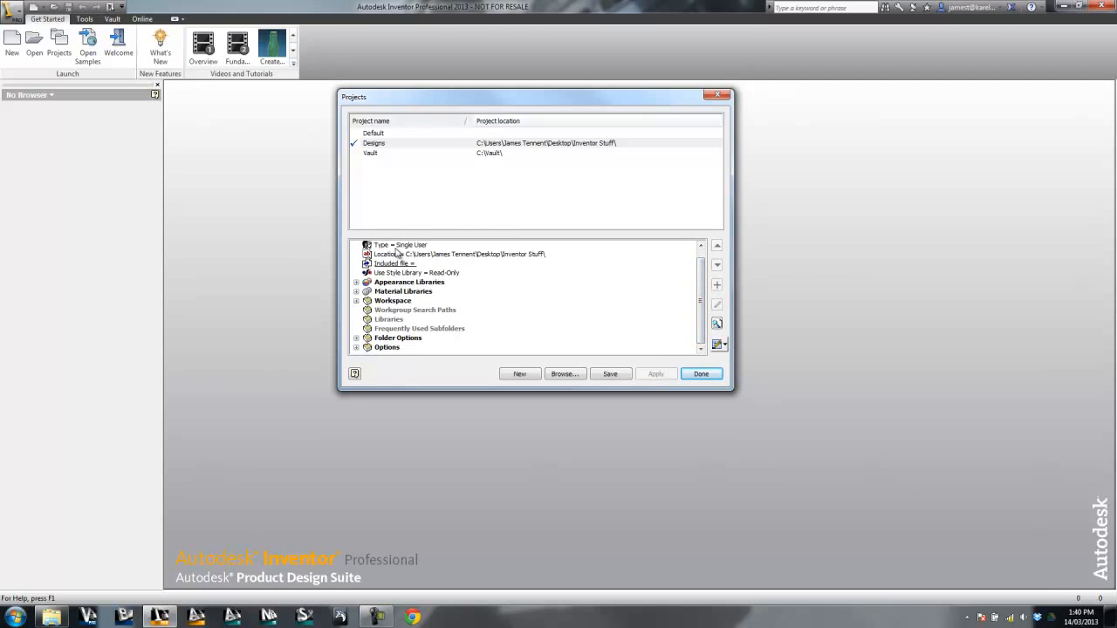
left_click(356, 300)
left_click(397, 312)
left_click(409, 312)
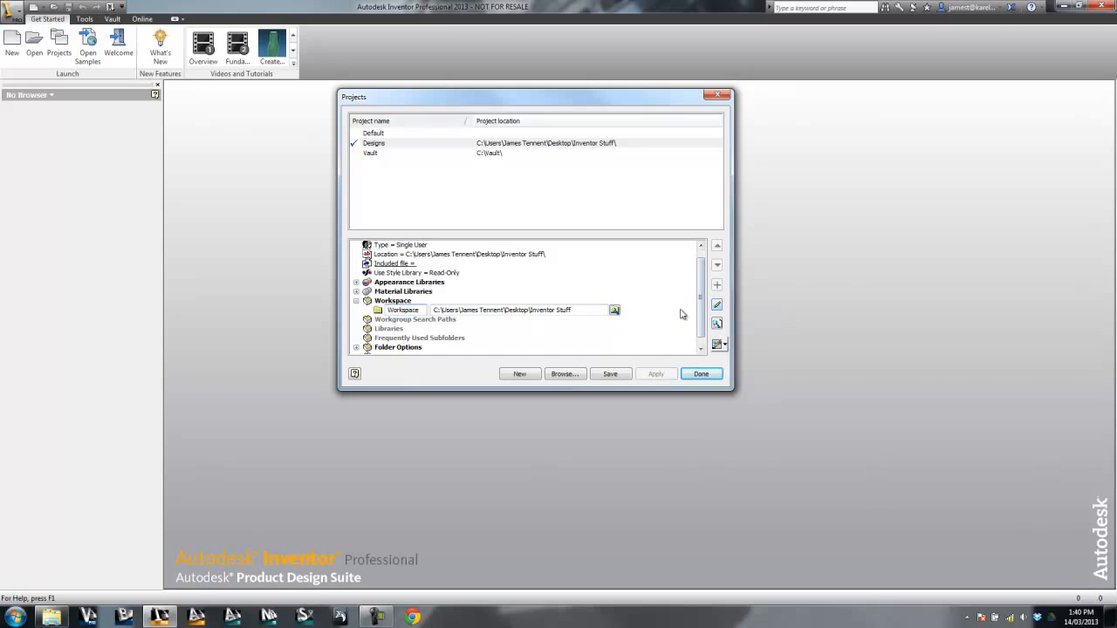
left_click(518, 311)
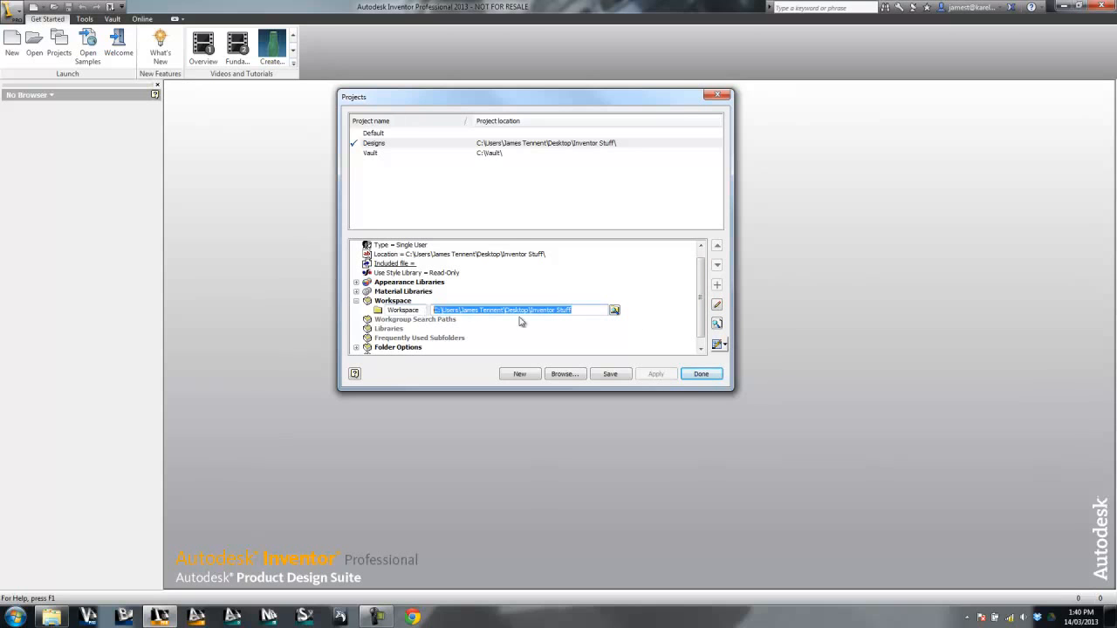
left_click(615, 310)
double_click(445, 253)
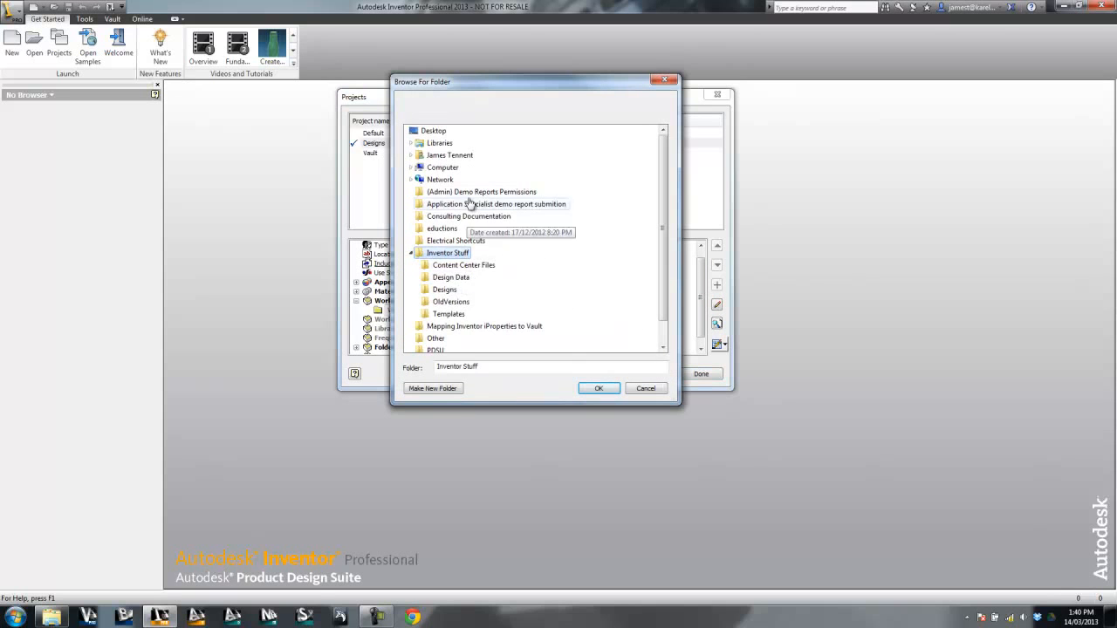
left_click_drag(448, 84, 656, 85)
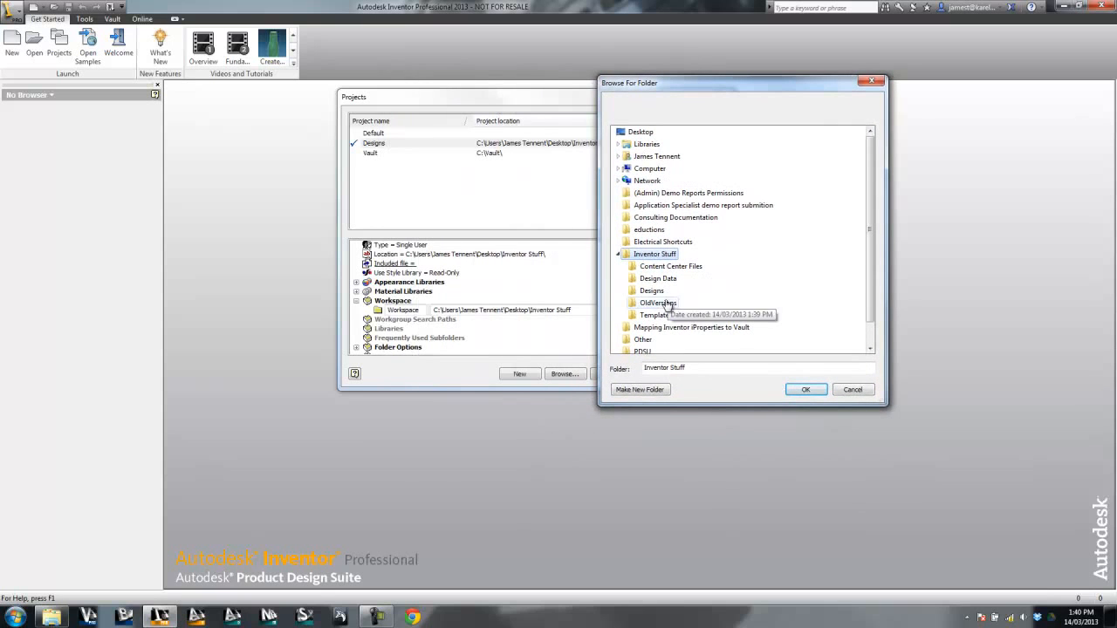
left_click(653, 292)
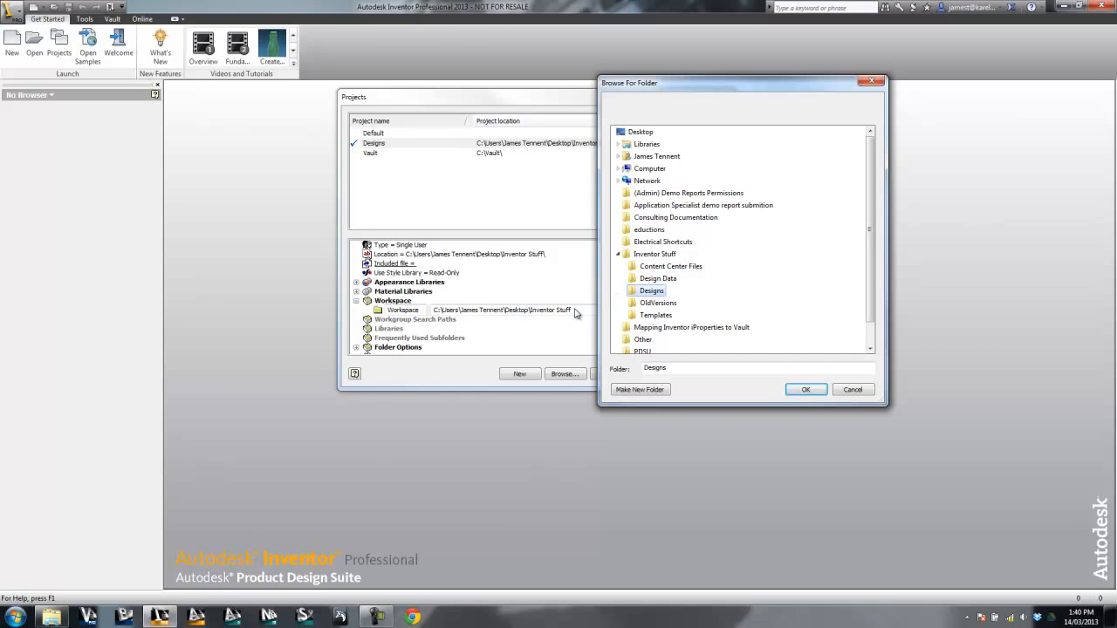
left_click(817, 392)
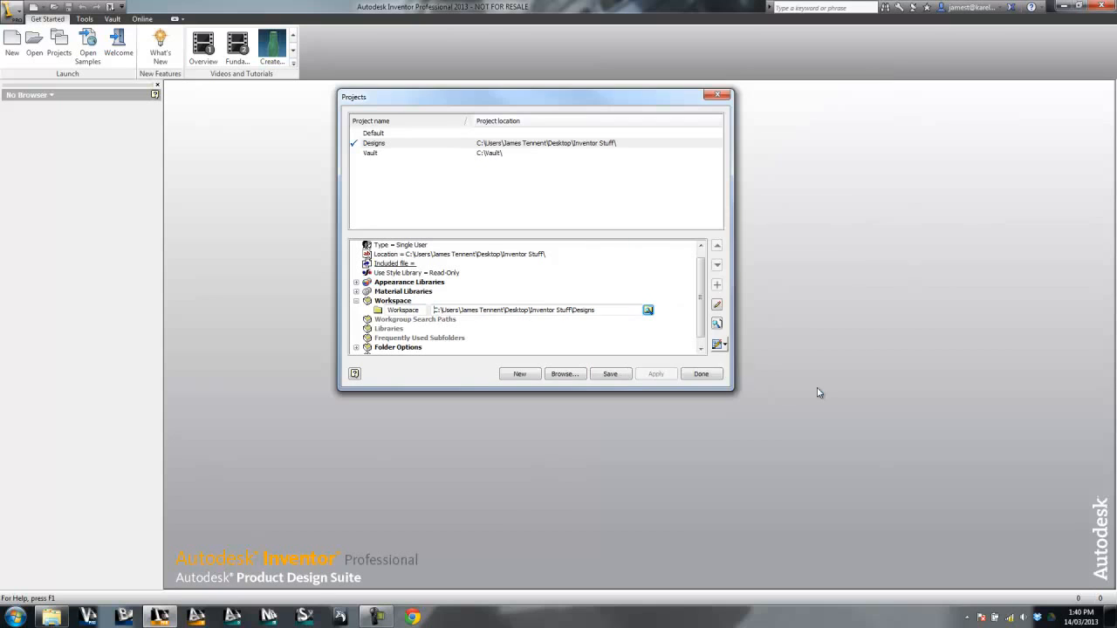
left_click(659, 297)
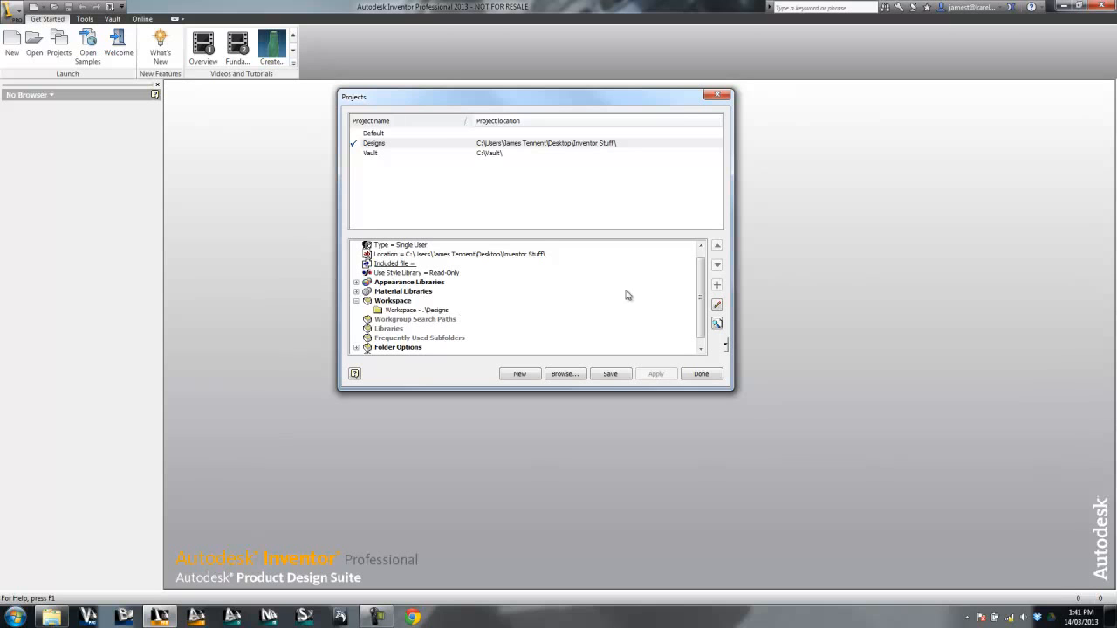
In the project's folder options, set the Content Center Files location to the Content Center Files subfolder of Inventor Stuff
left_click_drag(699, 288, 700, 299)
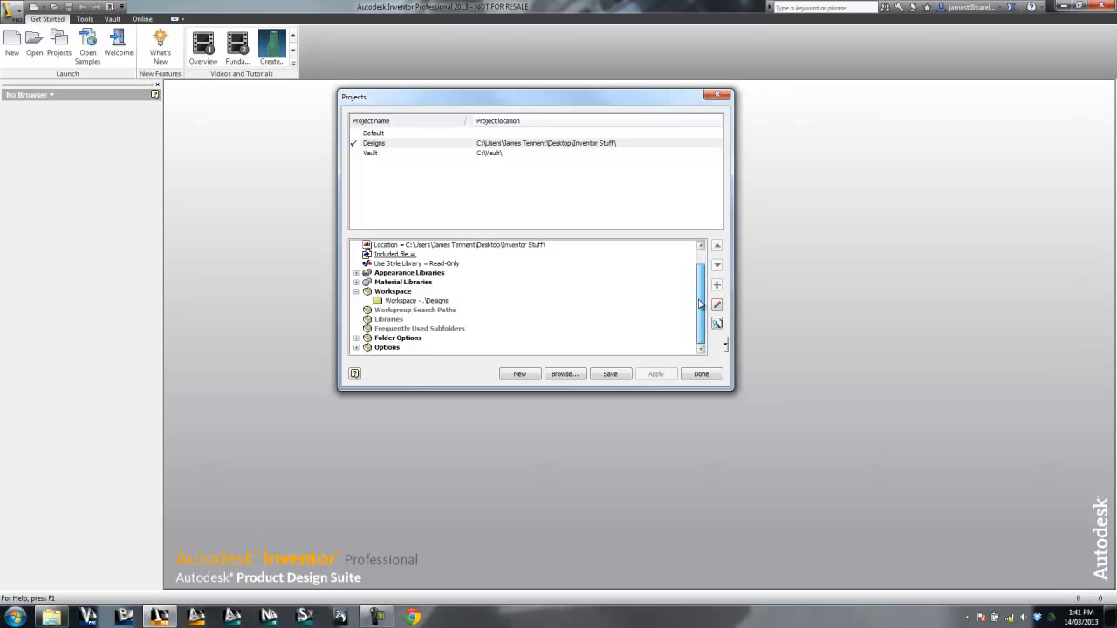
left_click(356, 338)
left_click(412, 339)
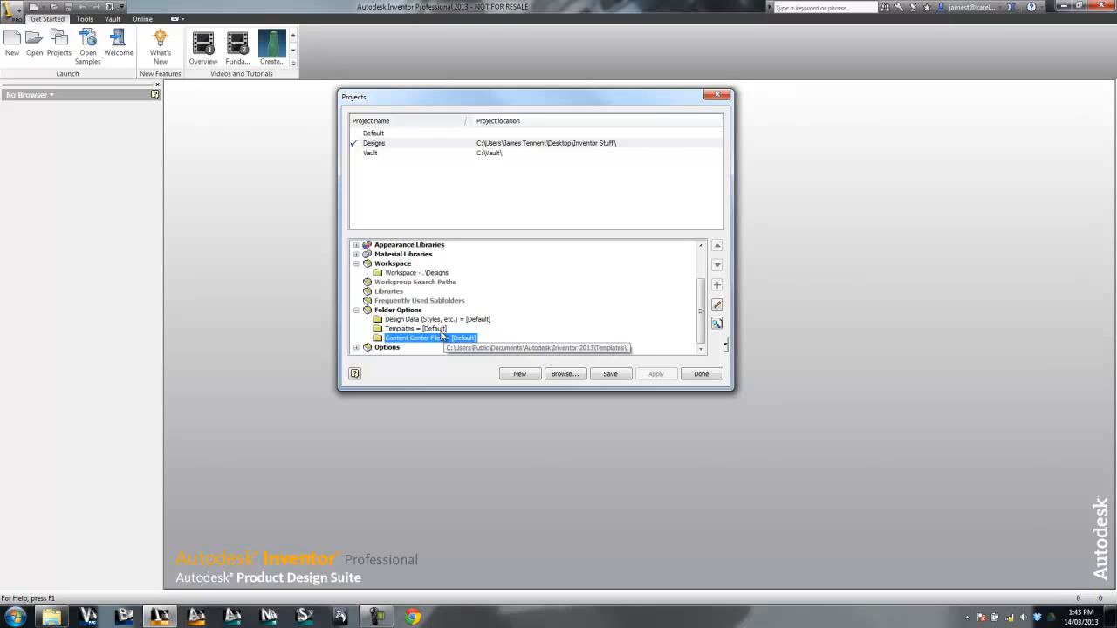
left_click(440, 338)
left_click(668, 338)
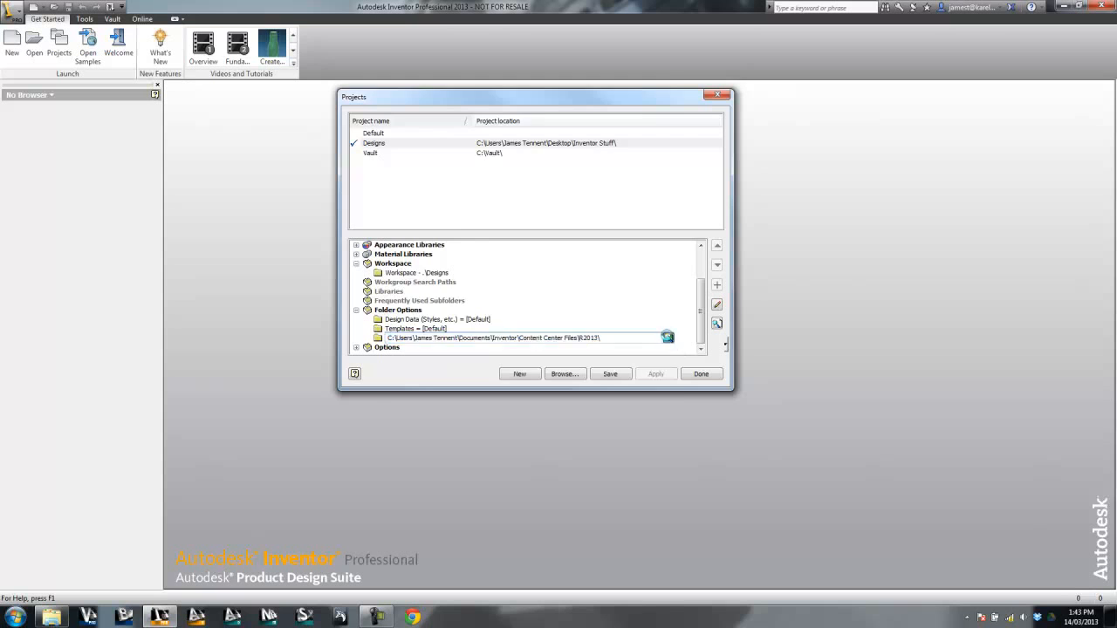
left_click(423, 290)
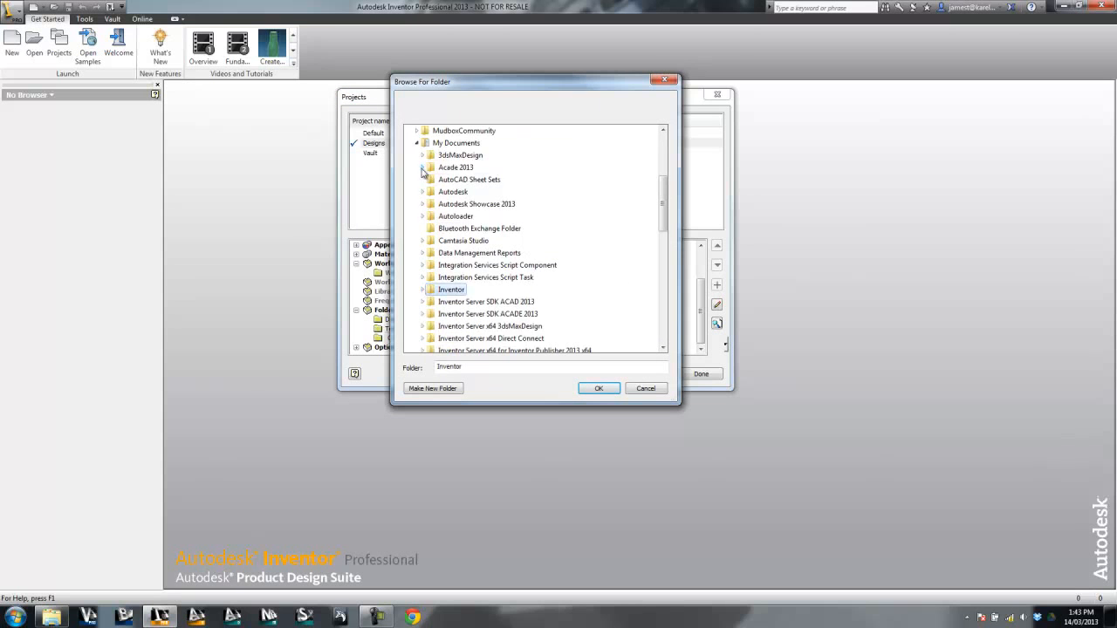
left_click(417, 143)
scroll(452, 194, "up", 5)
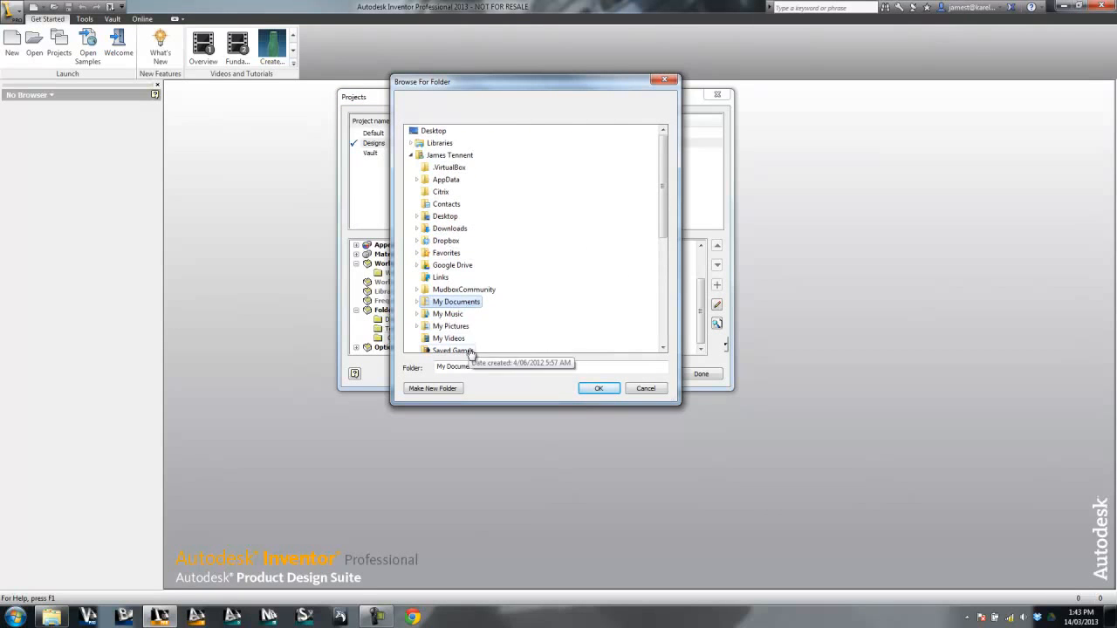
left_click(412, 155)
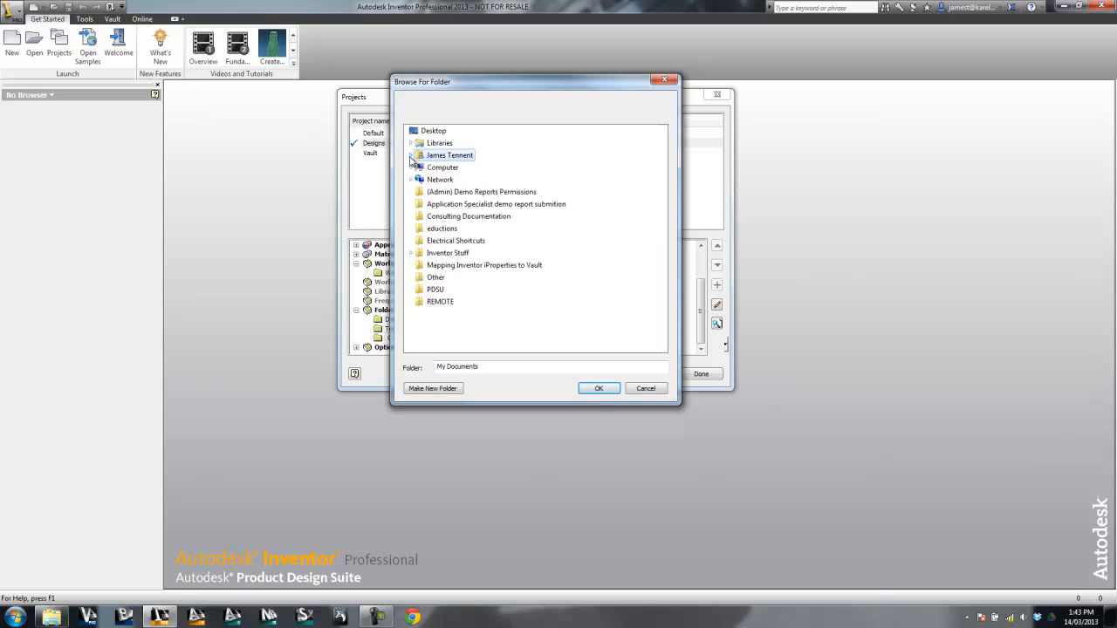
left_click(437, 253)
left_click(459, 266)
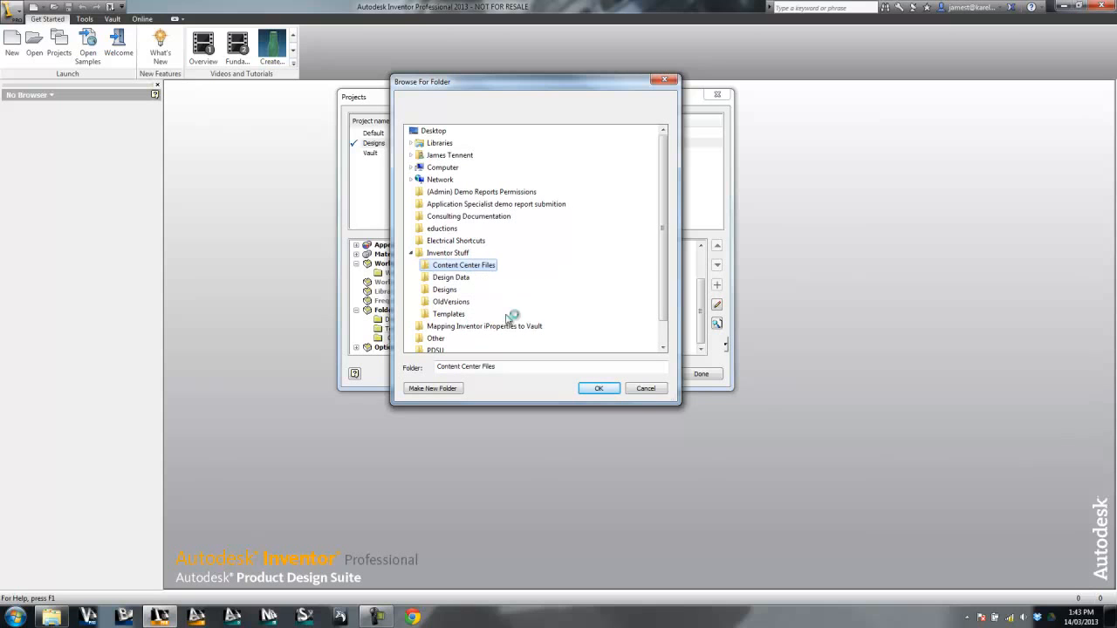
left_click(599, 389)
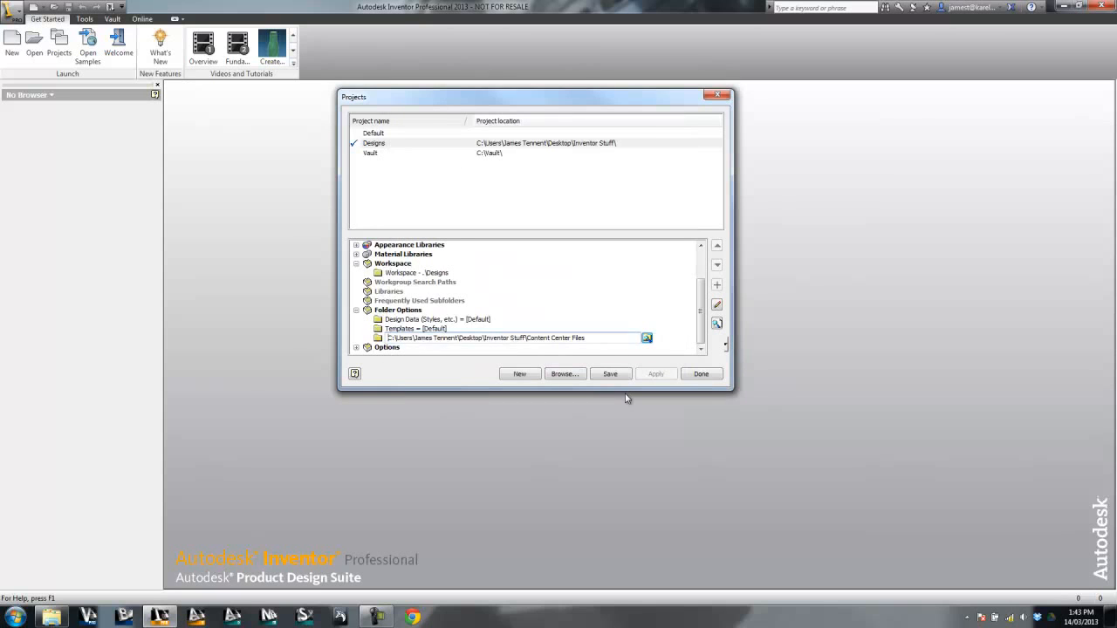
left_click(549, 306)
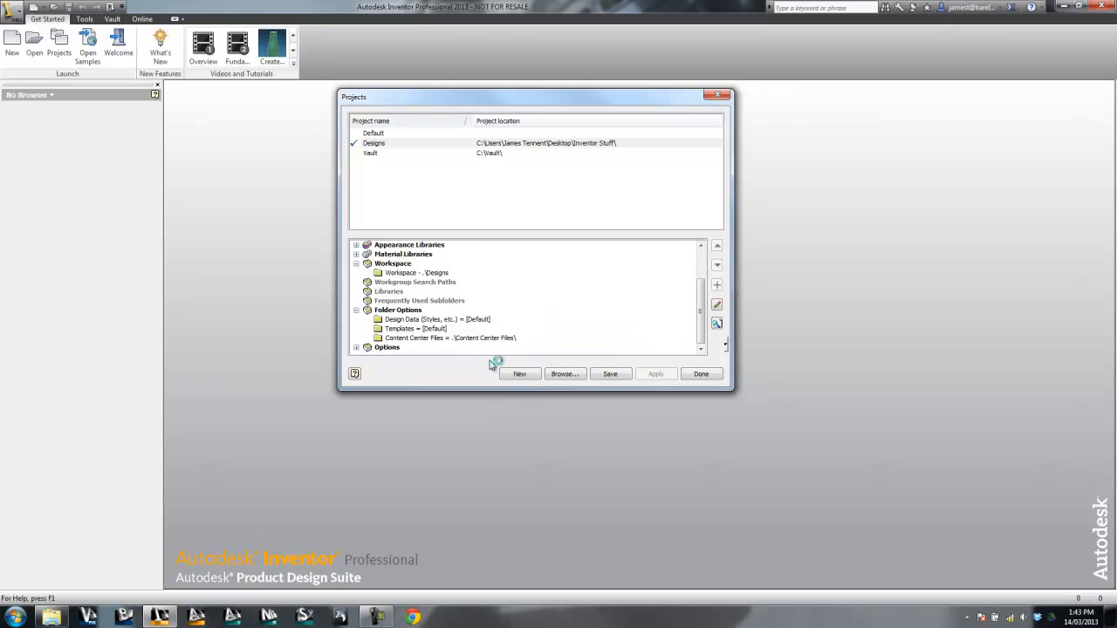
Set the project's Templates location to the Templates subfolder of Inventor Stuff
left_click(414, 329)
left_click(423, 330)
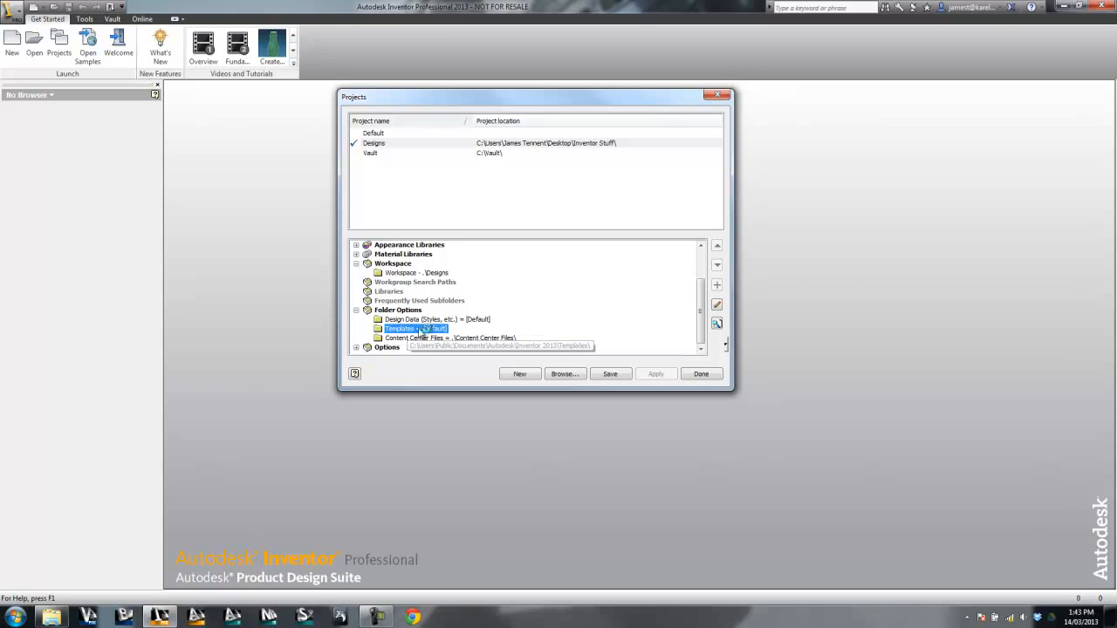
left_click(628, 329)
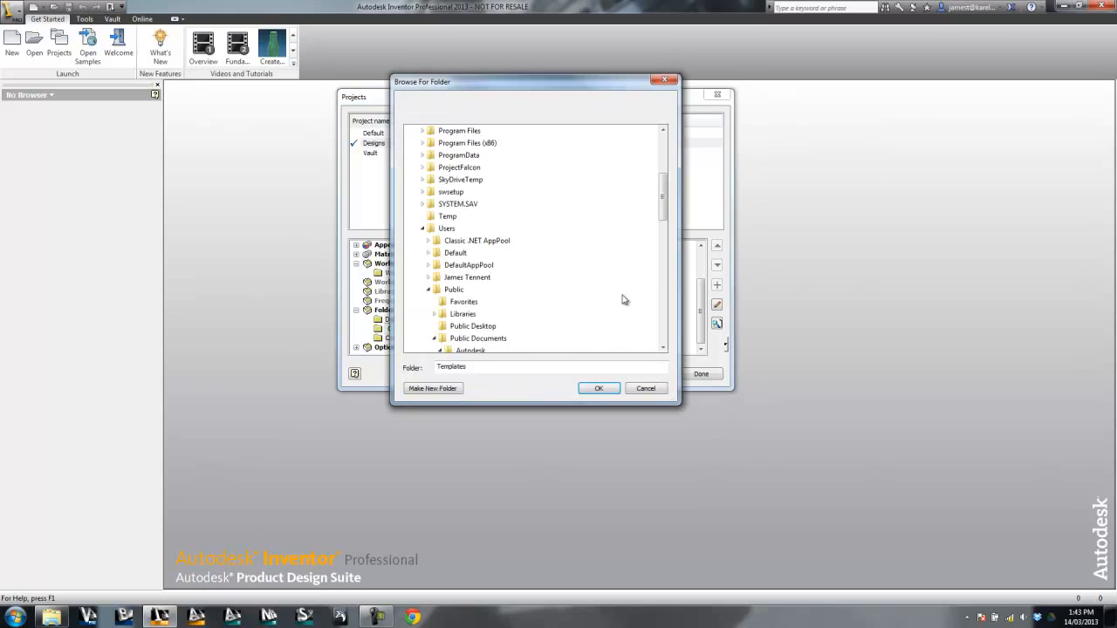
left_click(425, 228)
scroll(430, 229, "up", 5)
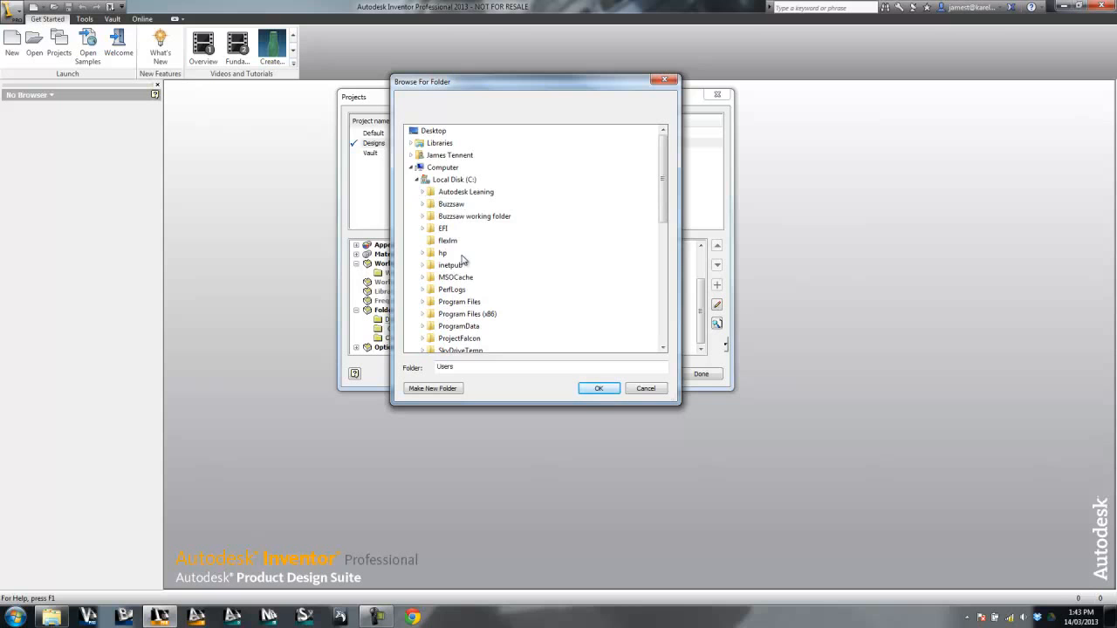
left_click(411, 167)
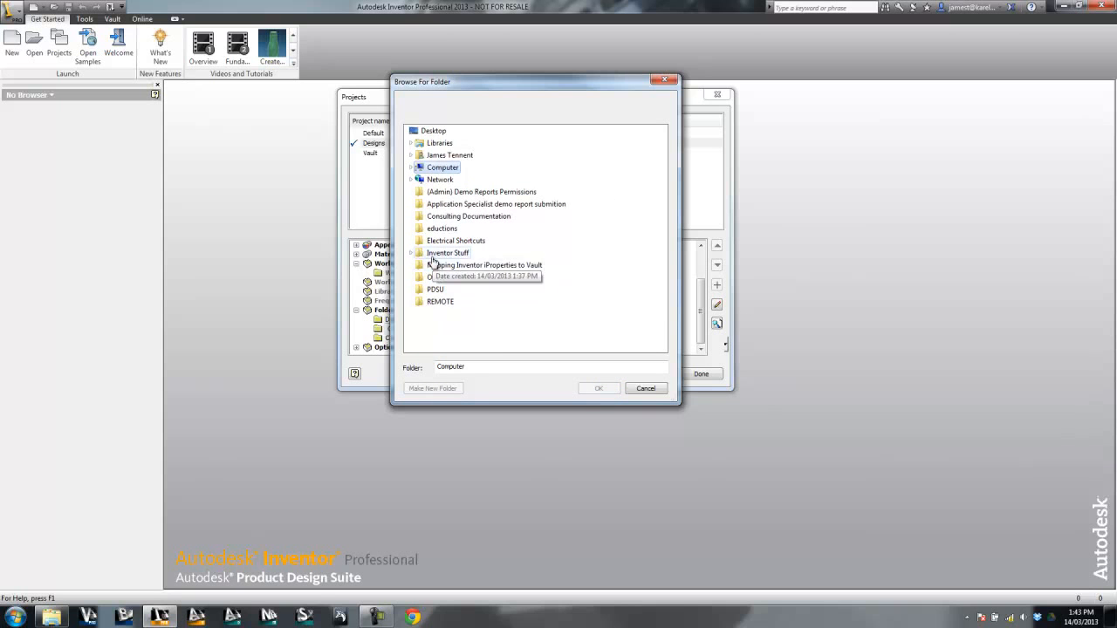
double_click(447, 252)
left_click(469, 292)
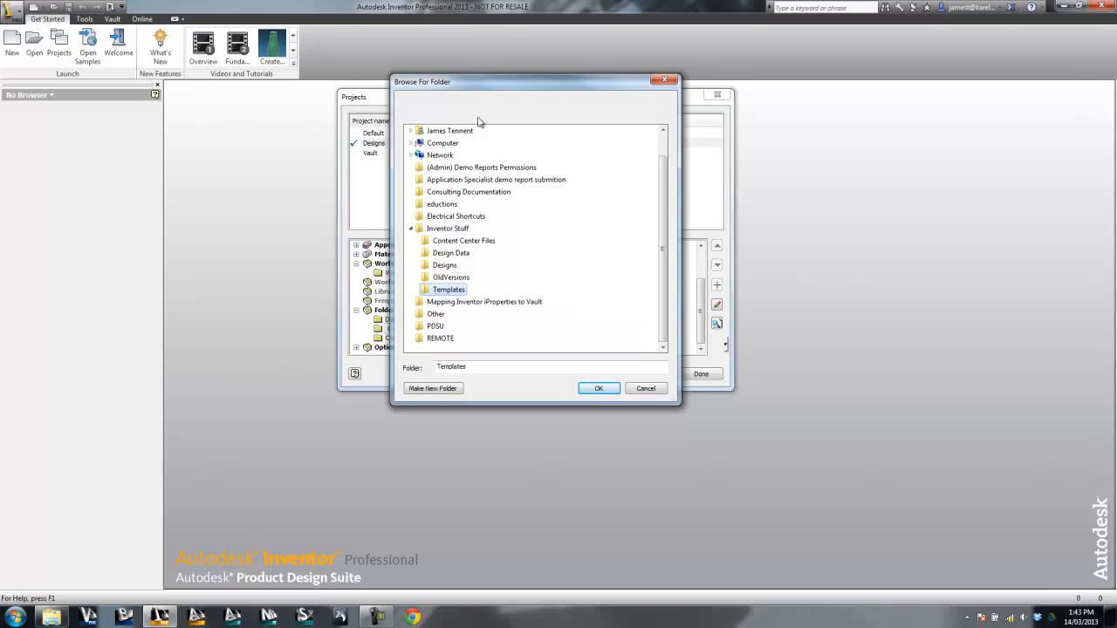
left_click_drag(481, 79, 702, 90)
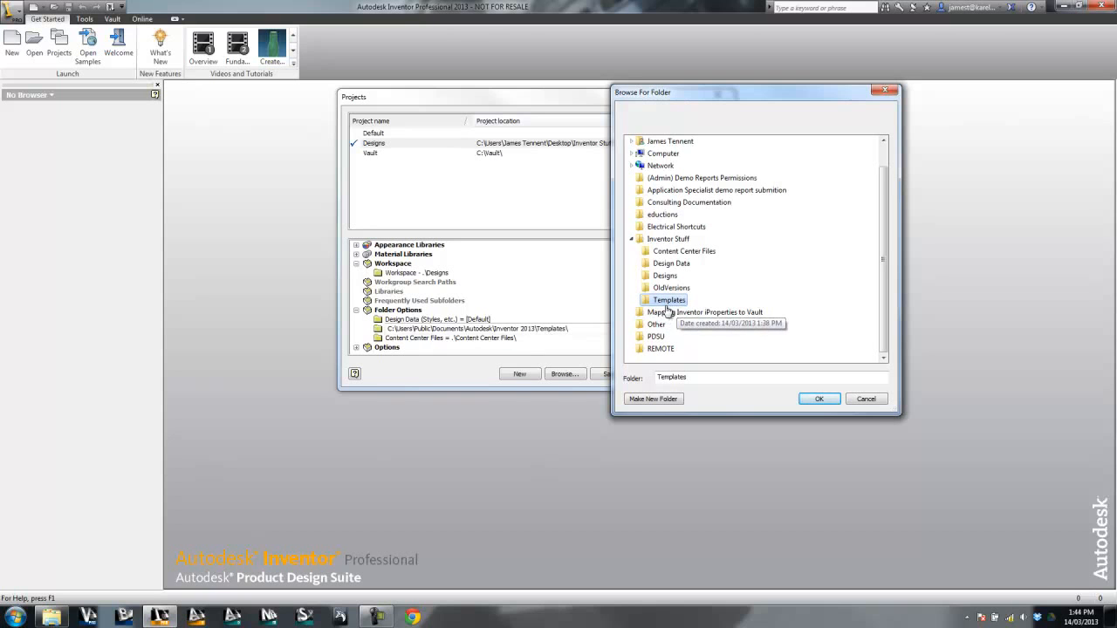
left_click(820, 400)
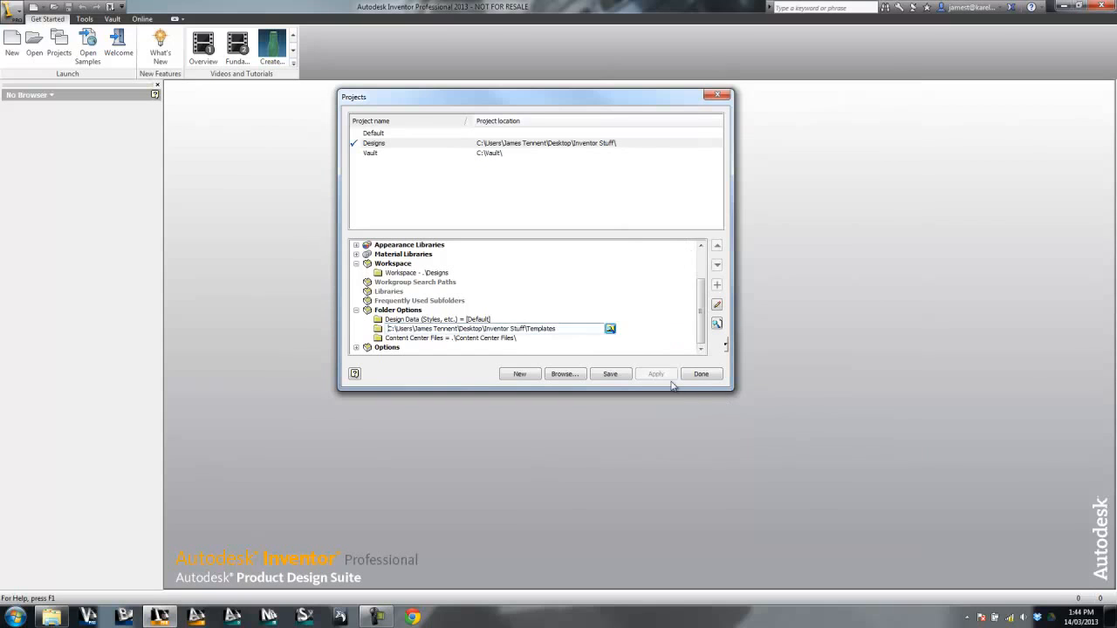
left_click(461, 320)
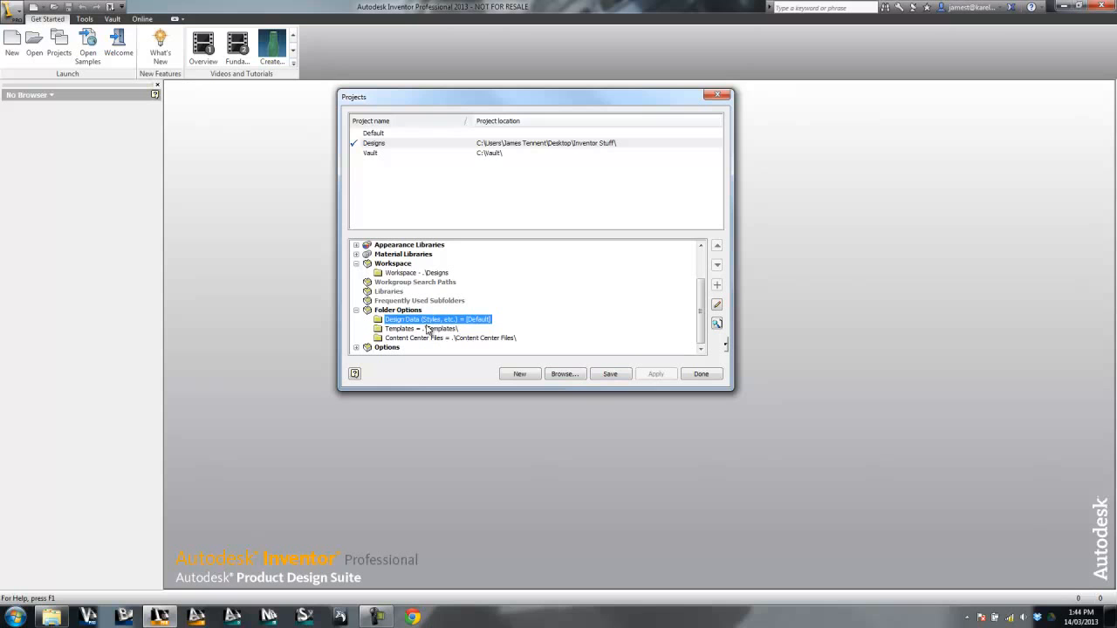
Save the project changes, accept migration to the current release format, and close the project file chooser without picking a file
left_click(570, 375)
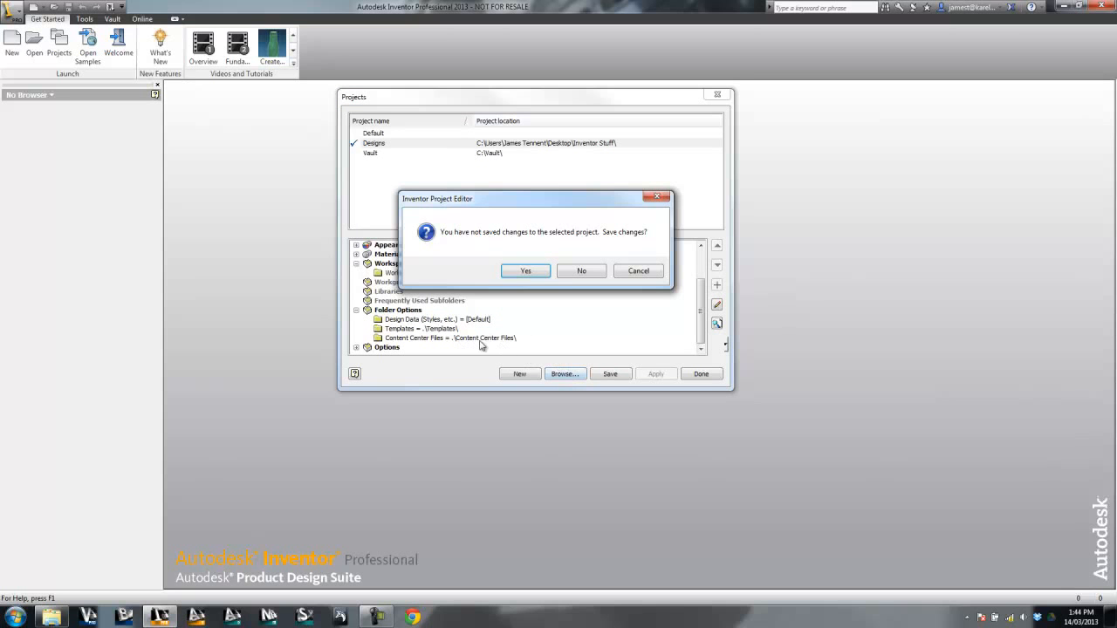
left_click(526, 273)
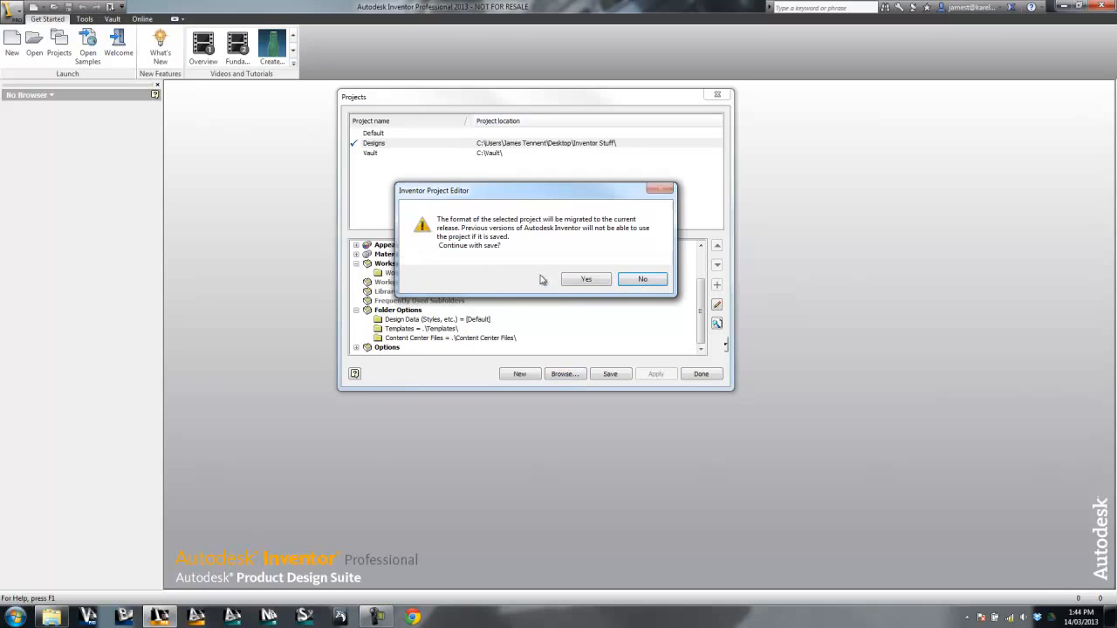
left_click(588, 281)
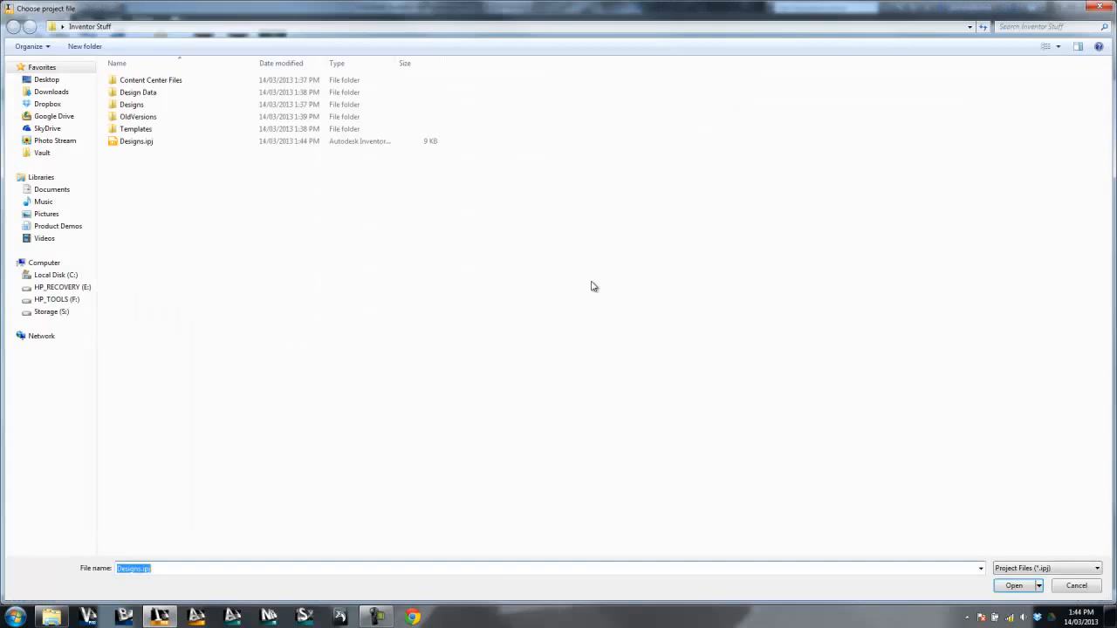
left_click(1104, 9)
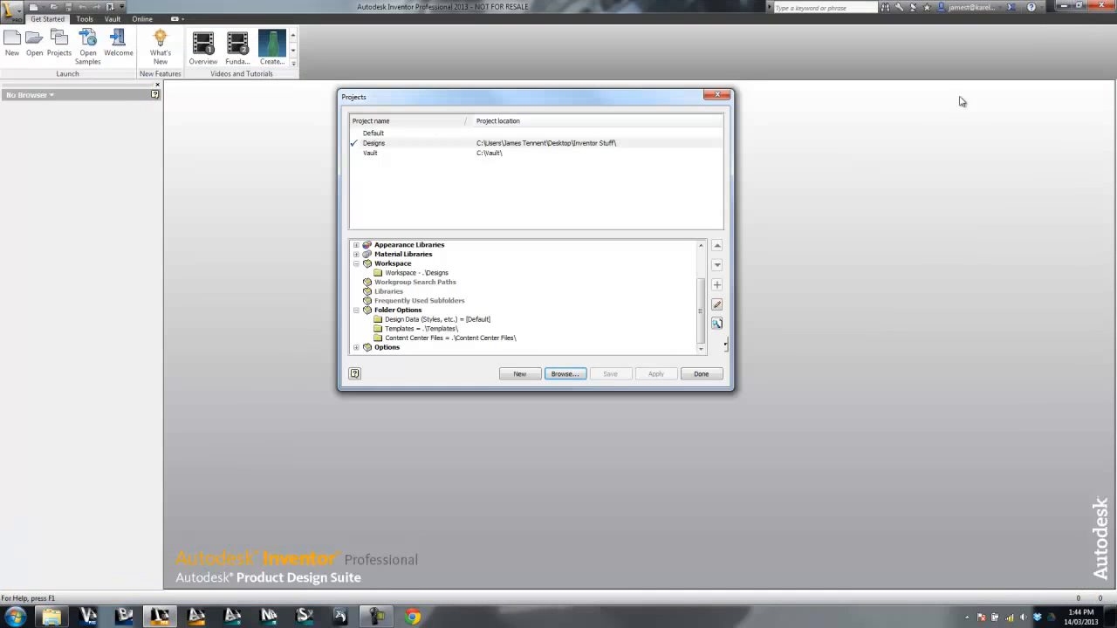
Set the Designs project's Design Data location to the Design Data subfolder of Inventor Stuff and accept copying the necessary files there
left_click(430, 330)
left_click(447, 320)
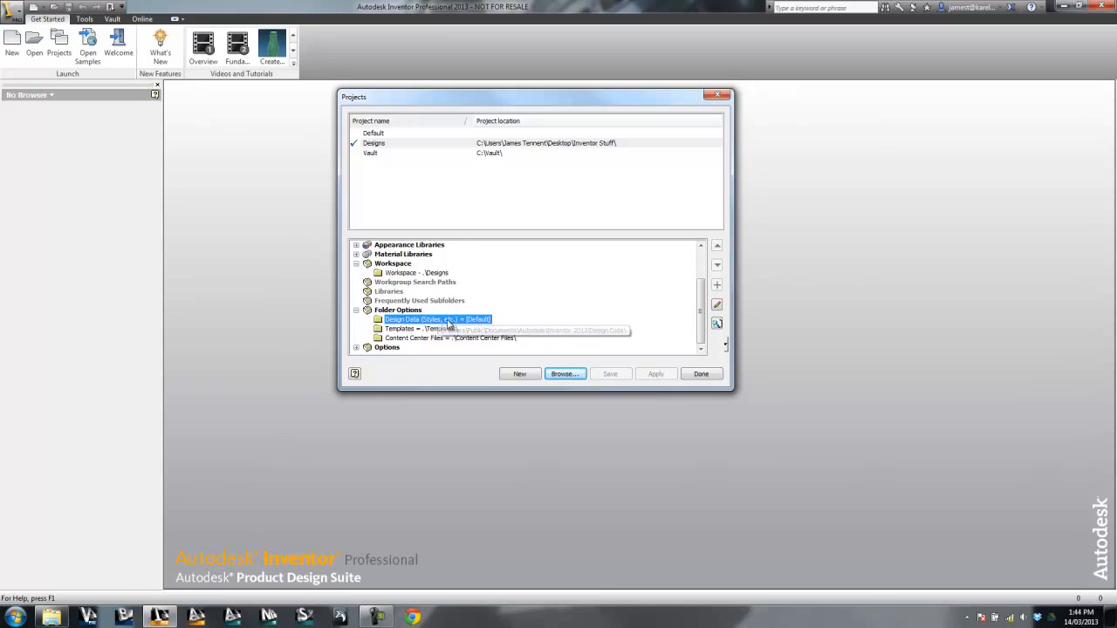
left_click(443, 318)
left_click(637, 320)
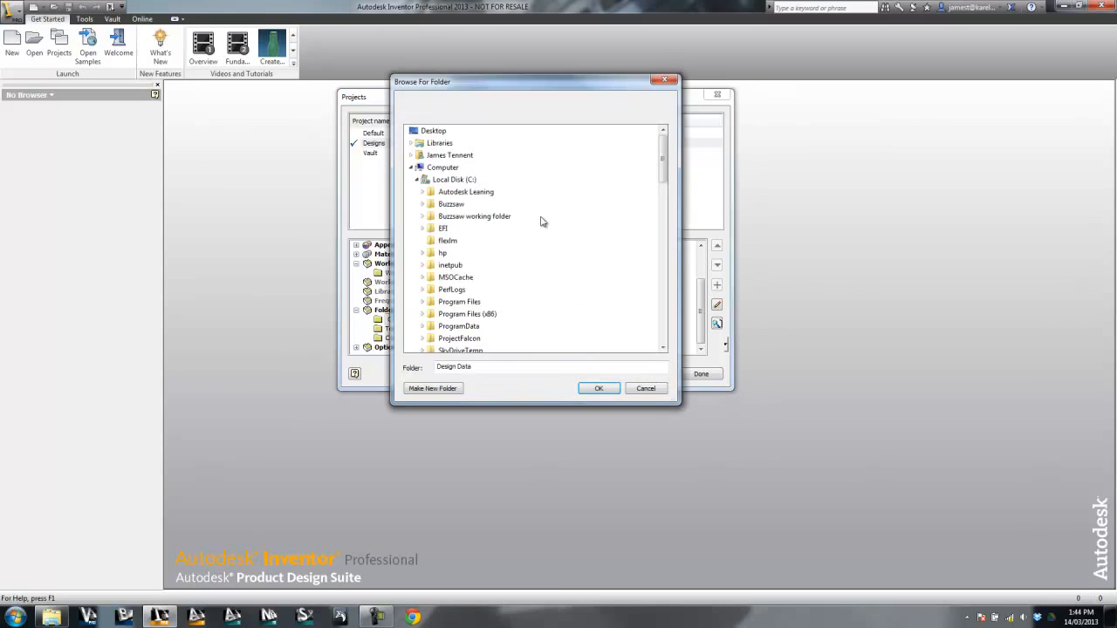
left_click(411, 167)
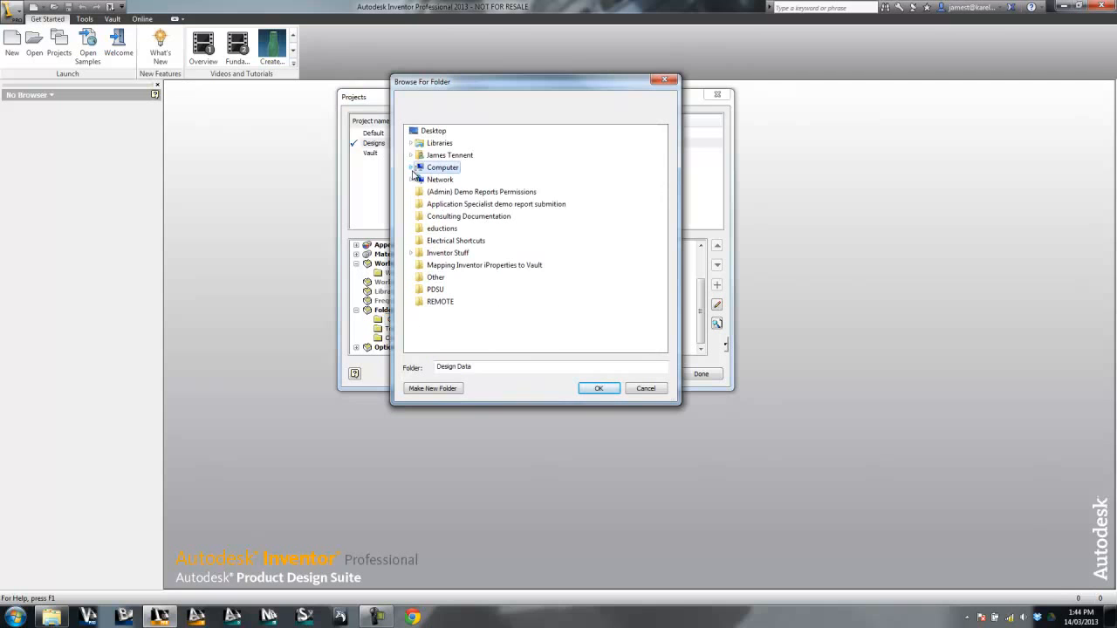
double_click(447, 253)
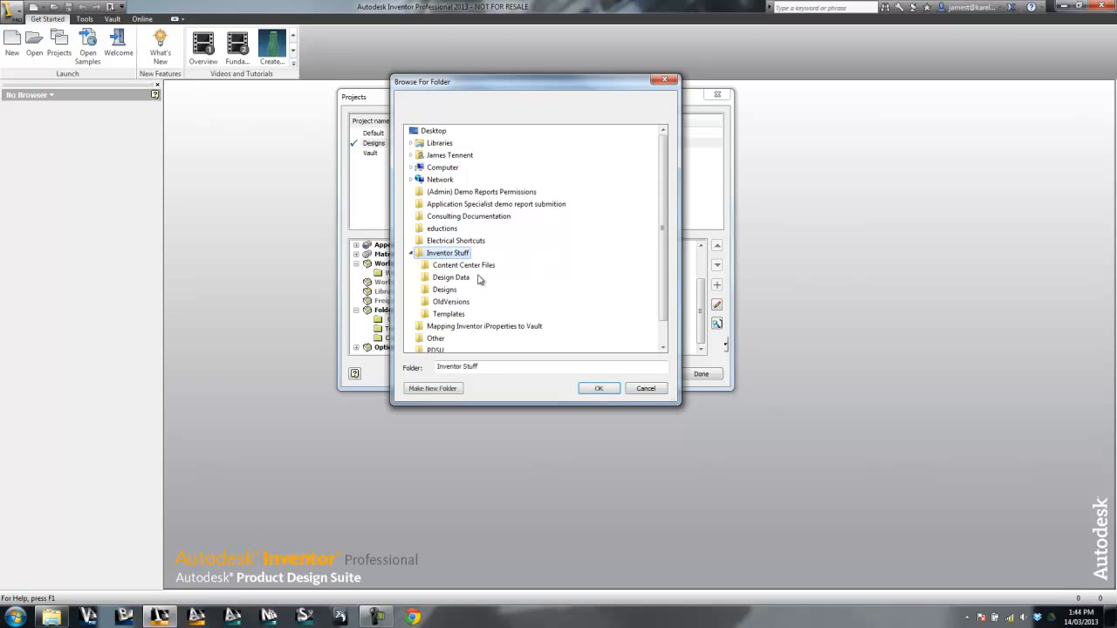
left_click(451, 277)
left_click_drag(474, 94, 574, 109)
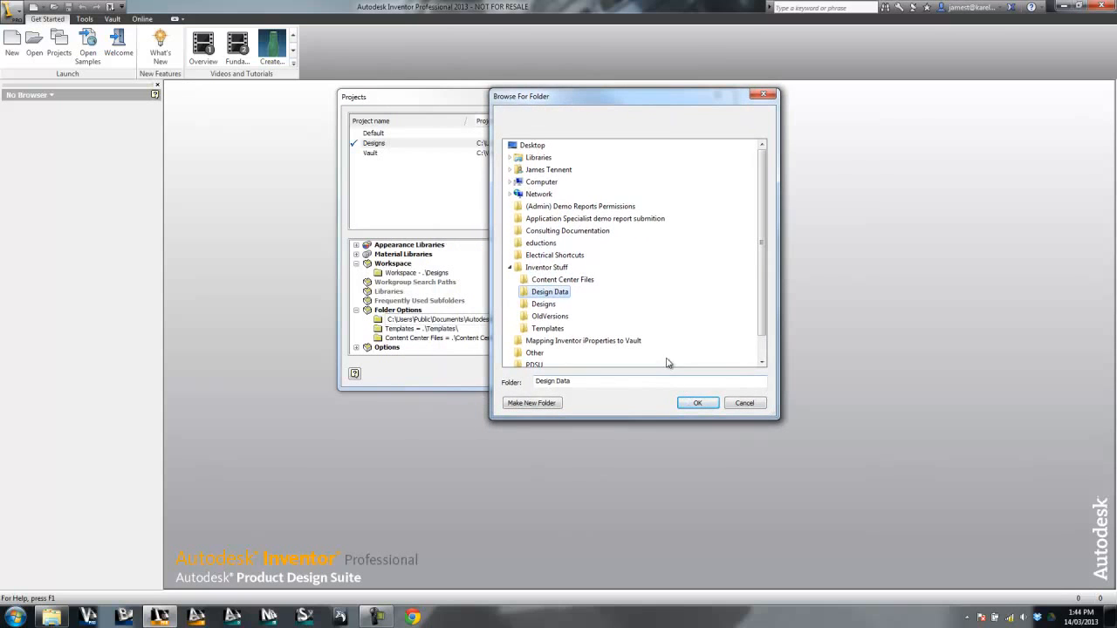
left_click(697, 404)
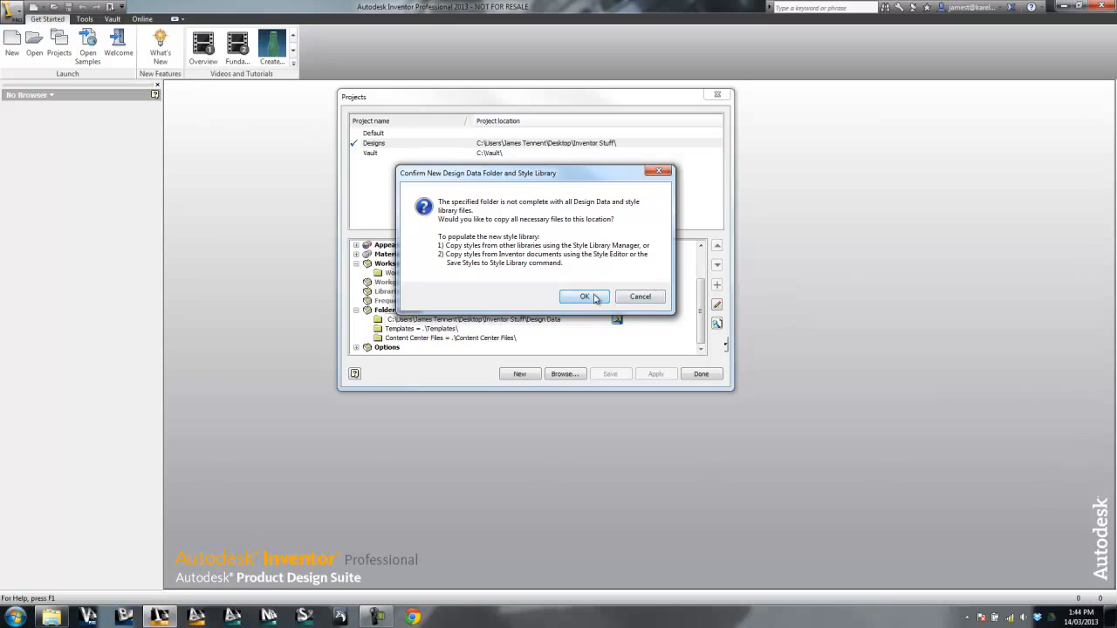
left_click(585, 297)
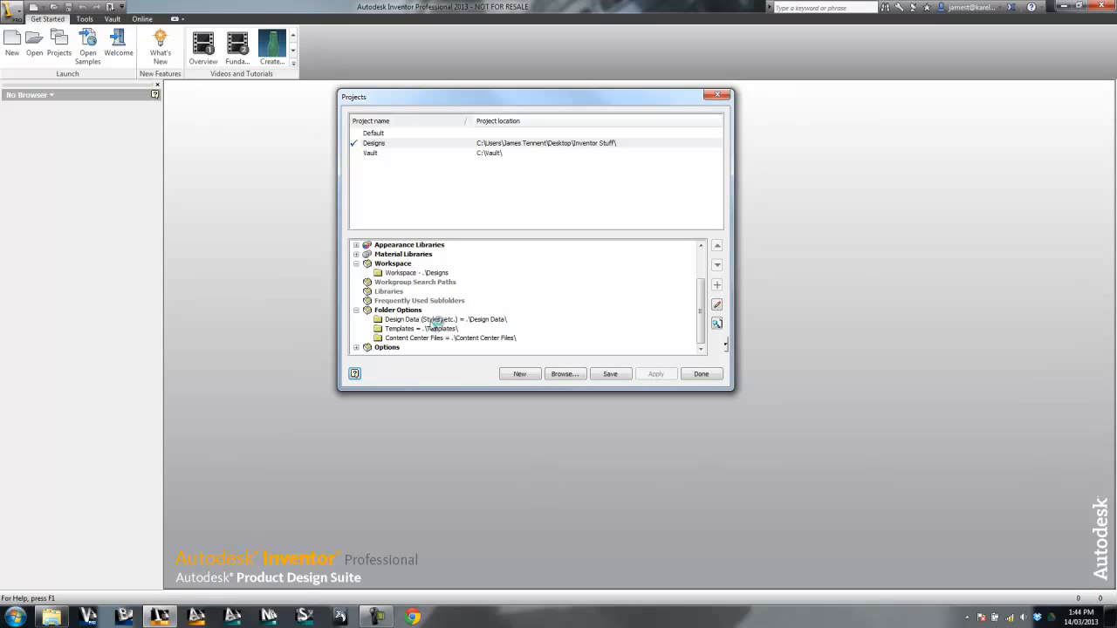
Review the Designs project's workspace, Design Data, Templates and Content Center Files paths
left_click(427, 329)
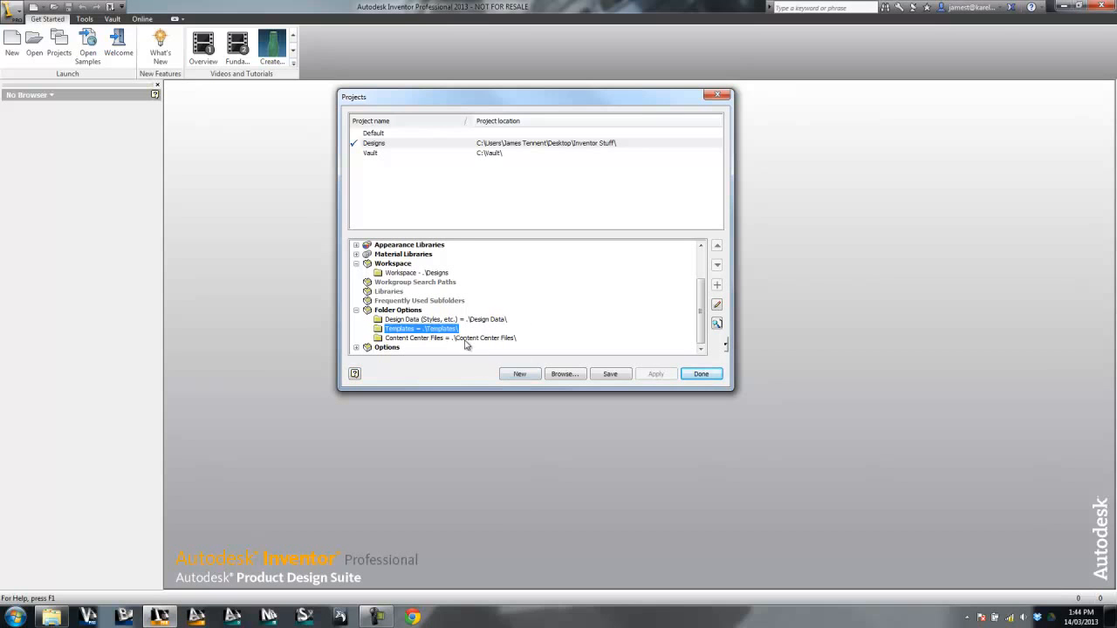
left_click(487, 340)
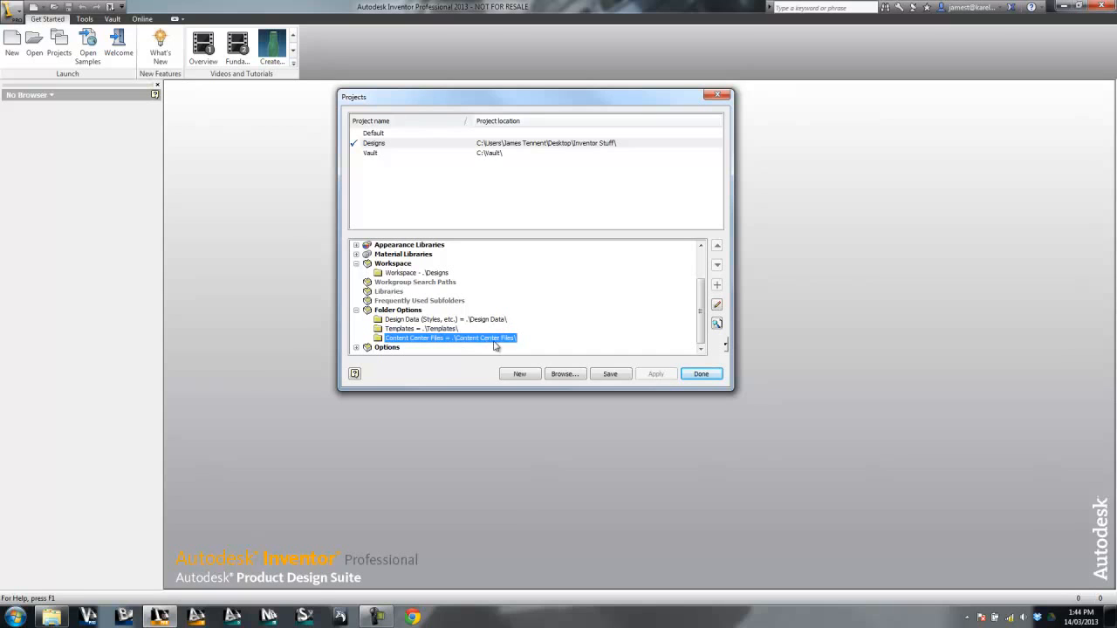
left_click(419, 273)
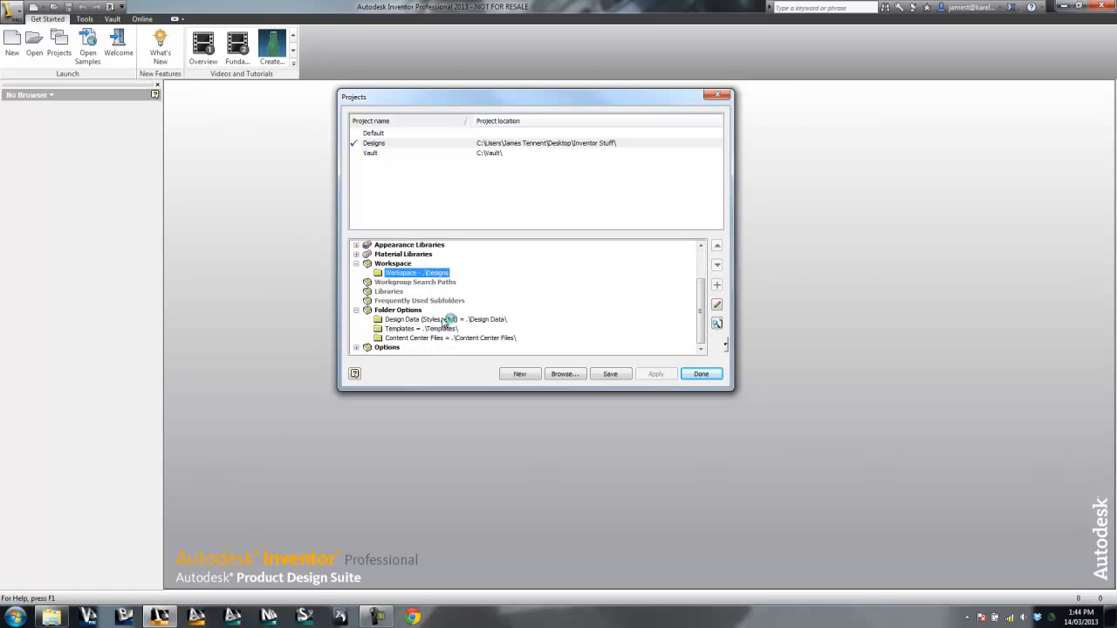
left_click(406, 340)
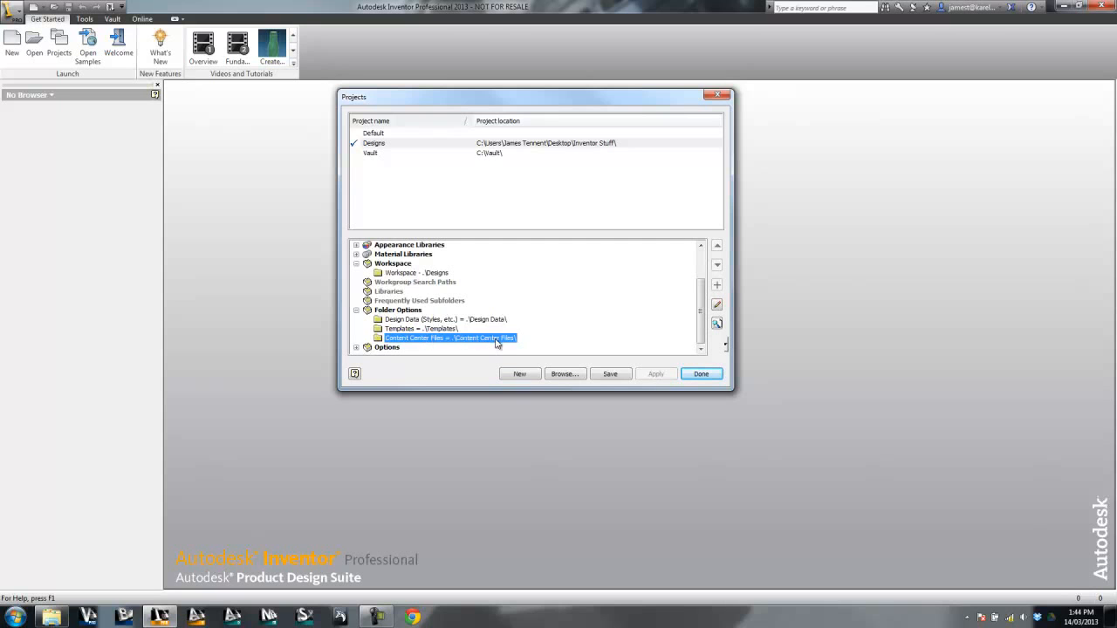
left_click(408, 274)
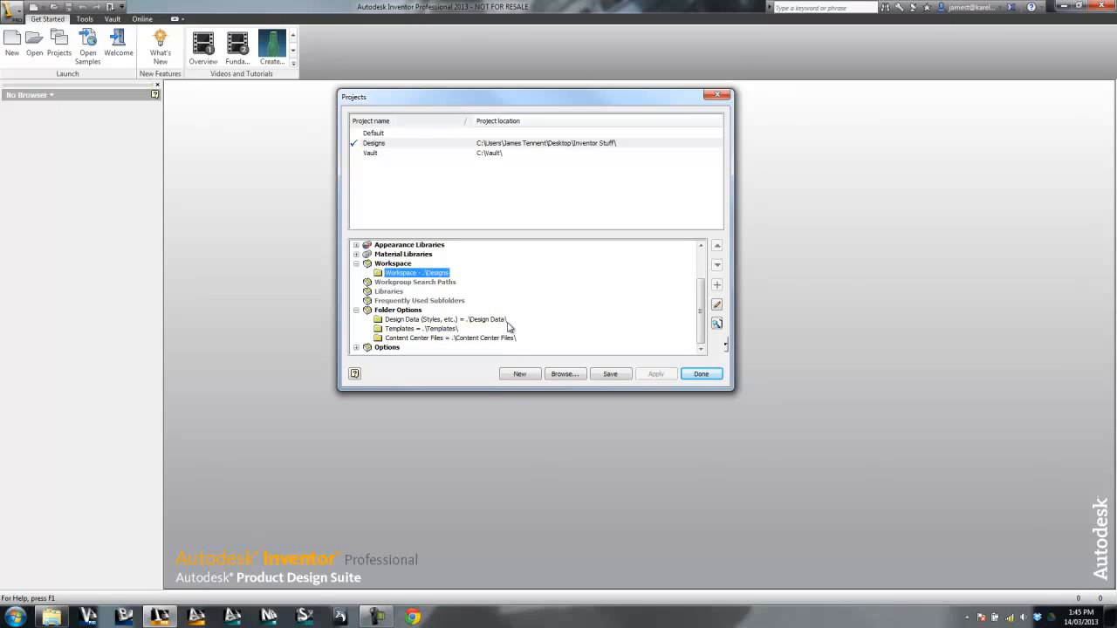
left_click(445, 339)
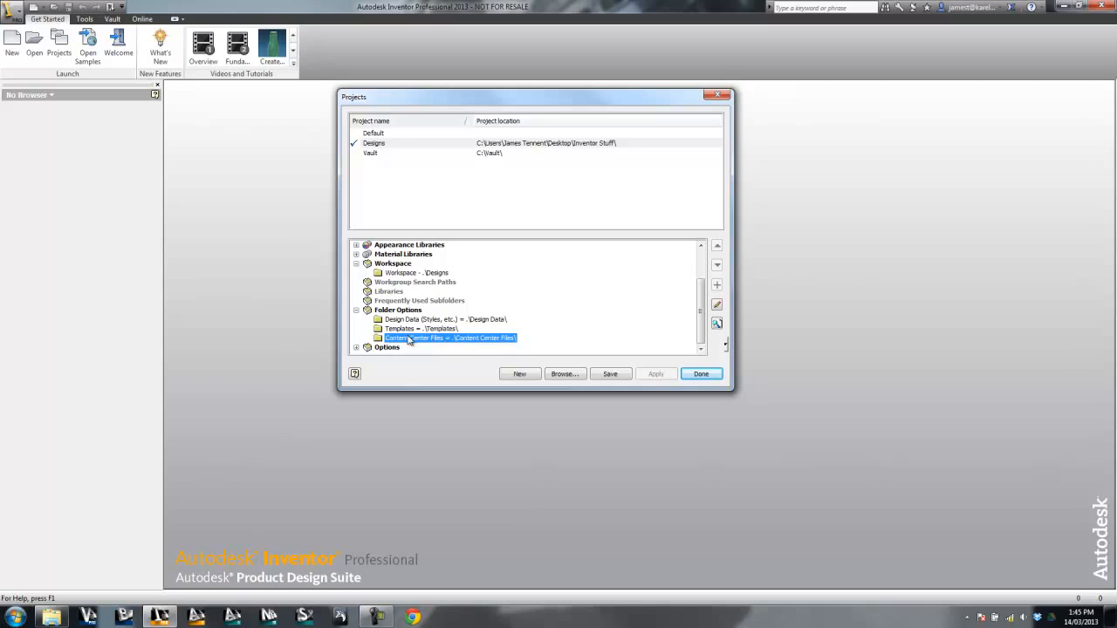
left_click(416, 276)
left_click(428, 331)
left_click(441, 320)
left_click(447, 331)
left_click(449, 320)
left_click(460, 339)
left_click(412, 274)
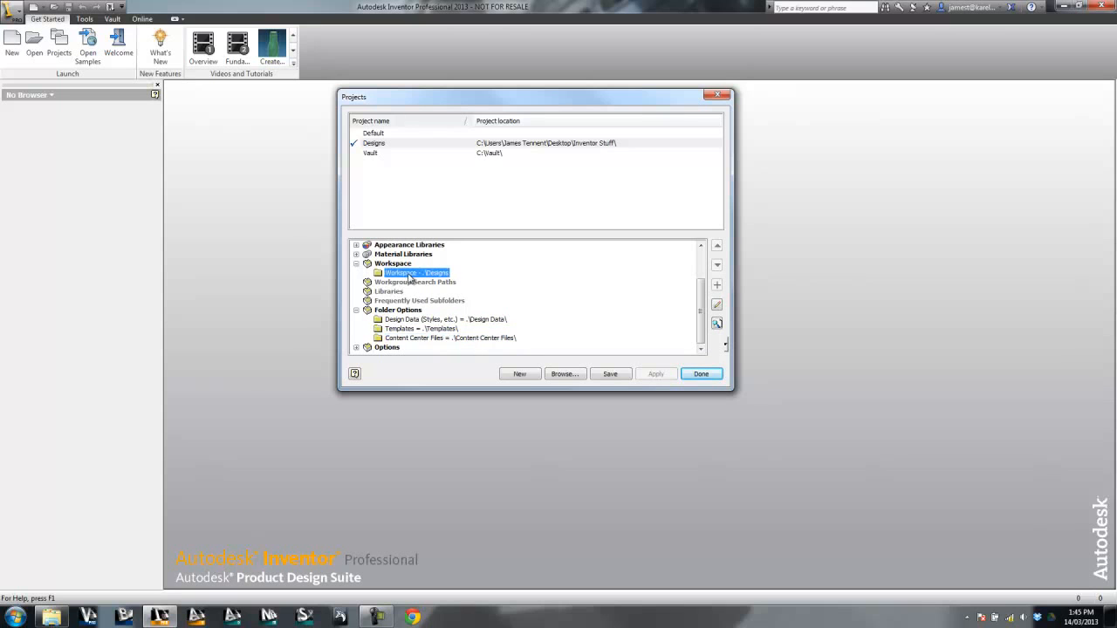
left_click(443, 340)
left_click(419, 273)
Save the changes to the Designs project and close the project settings
scroll(458, 295, "up", 2)
left_click(618, 373)
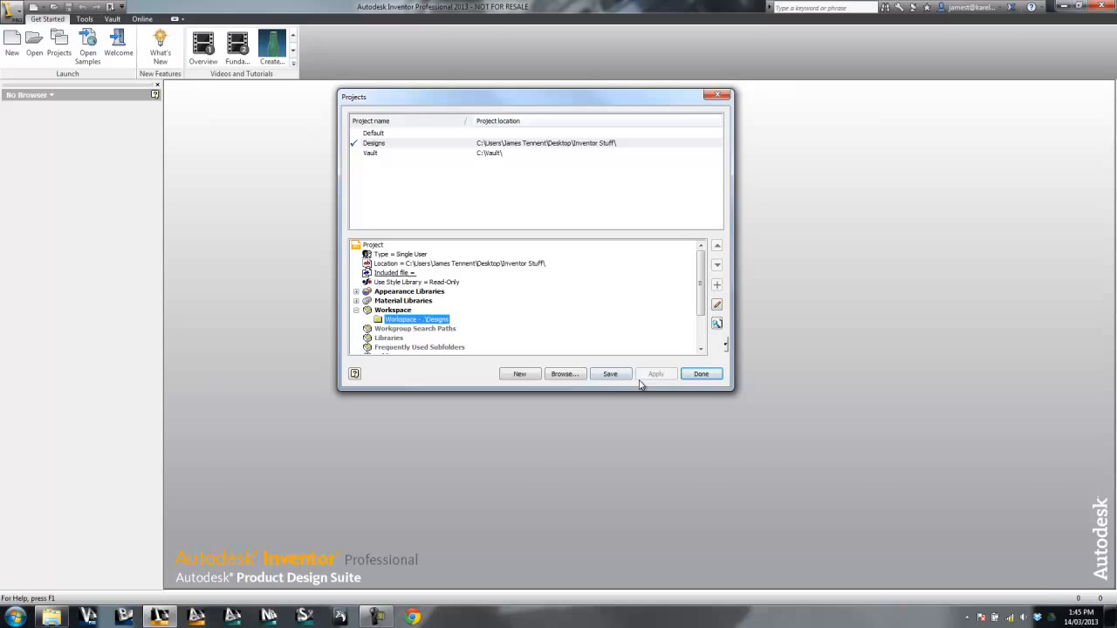
left_click(702, 373)
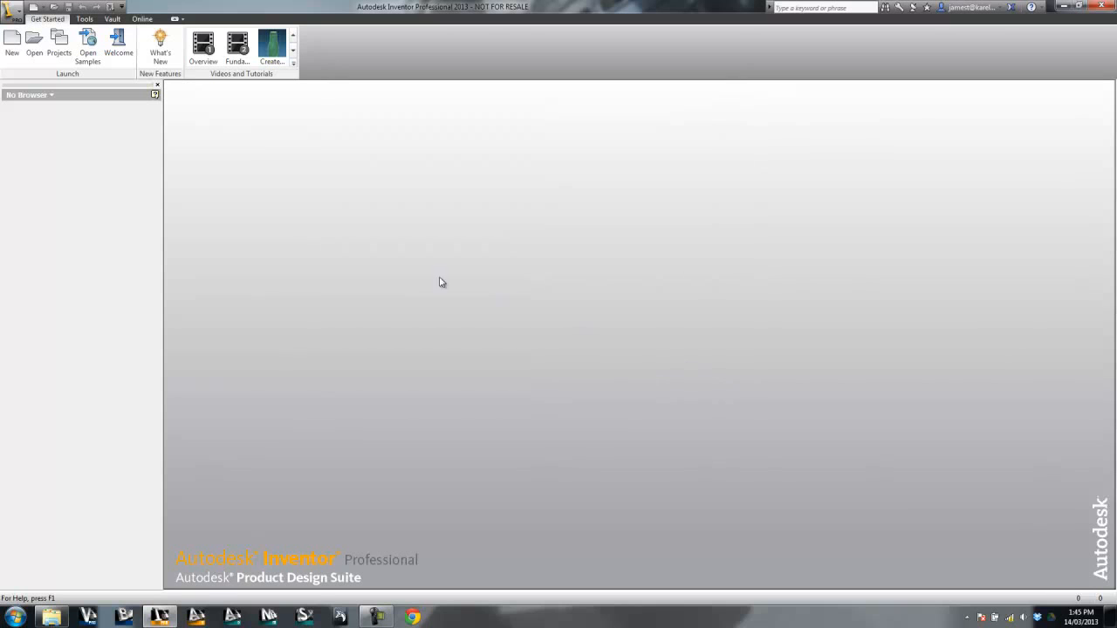
Reopen the project settings, make Vault the active project, delete Designs from the project list, and close the settings
left_click(58, 39)
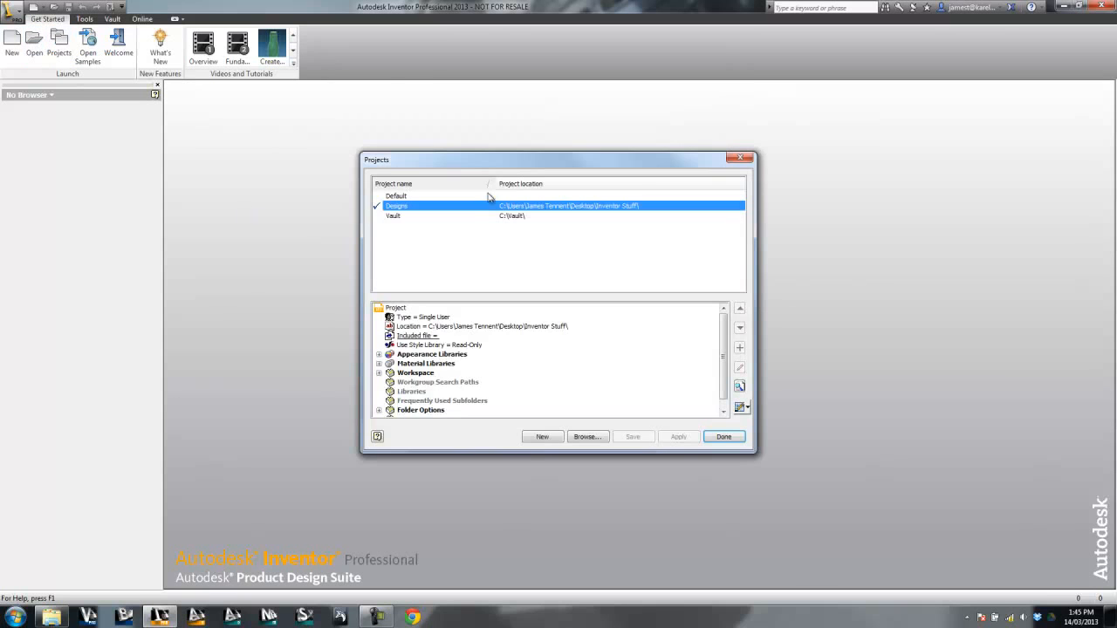
double_click(404, 216)
right_click(407, 207)
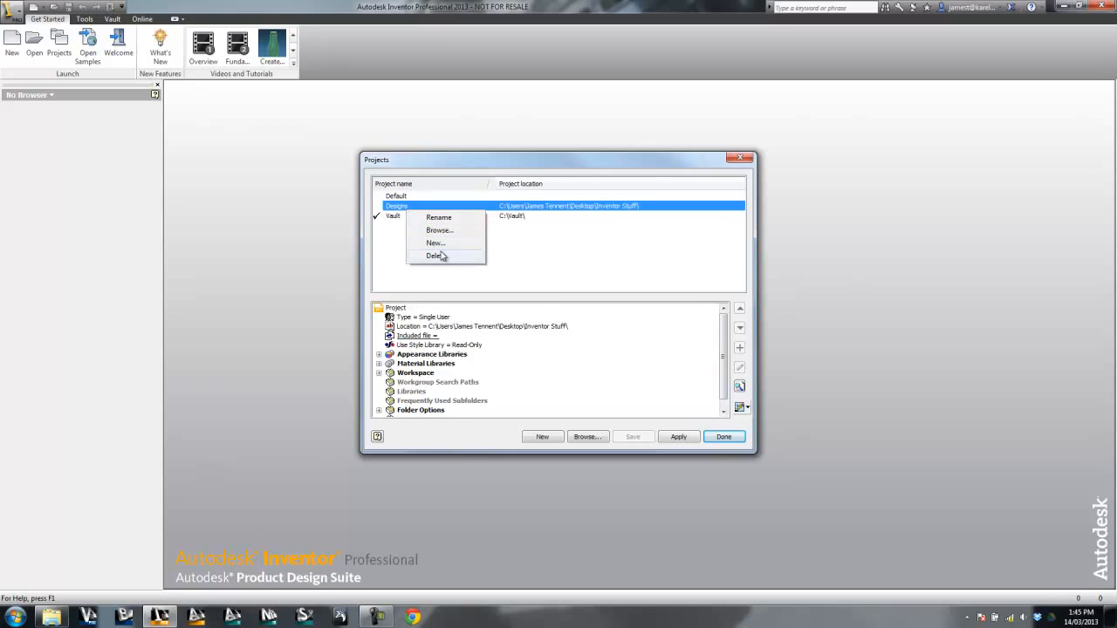
left_click(441, 256)
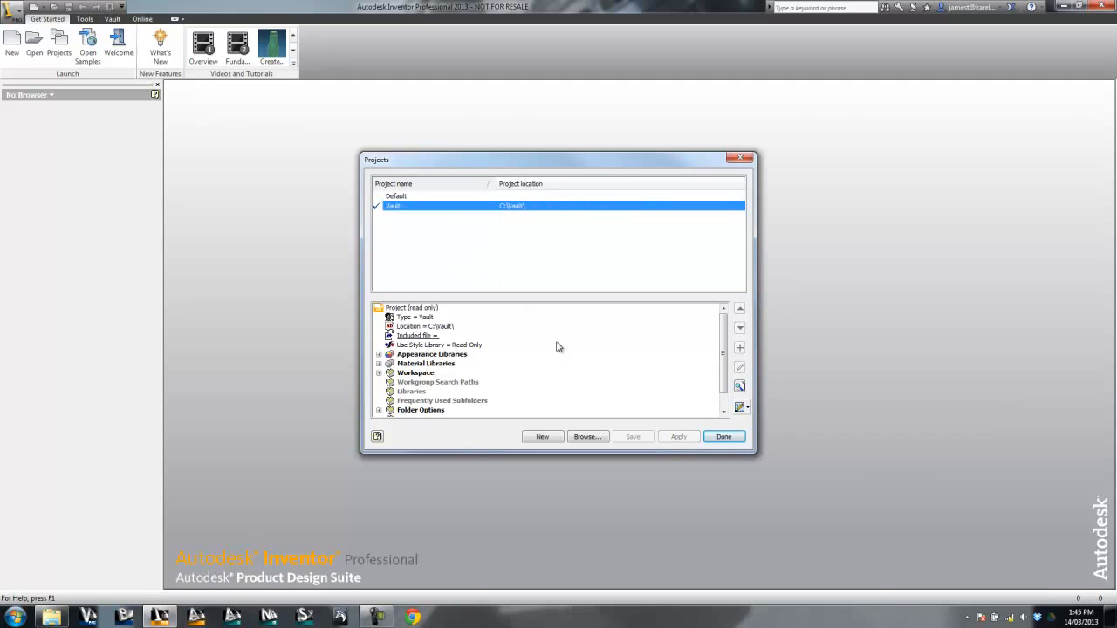
left_click_drag(618, 167, 563, 139)
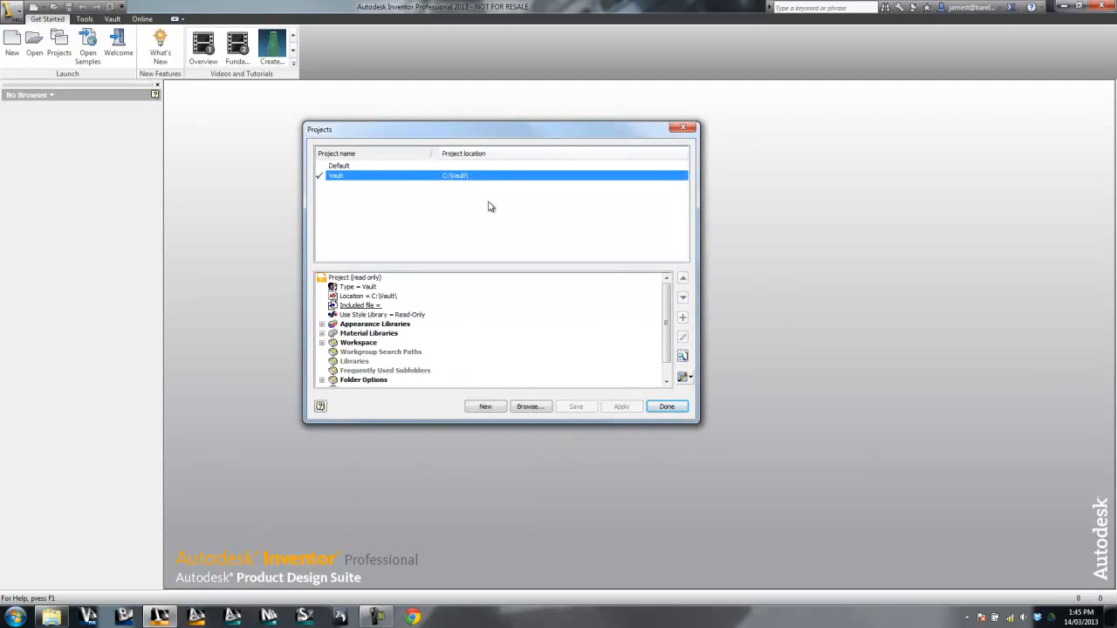
left_click(683, 127)
Open the Inventor Stuff folder on the desktop, delete its OldVersions subfolder, and close the folder window
left_click(1062, 6)
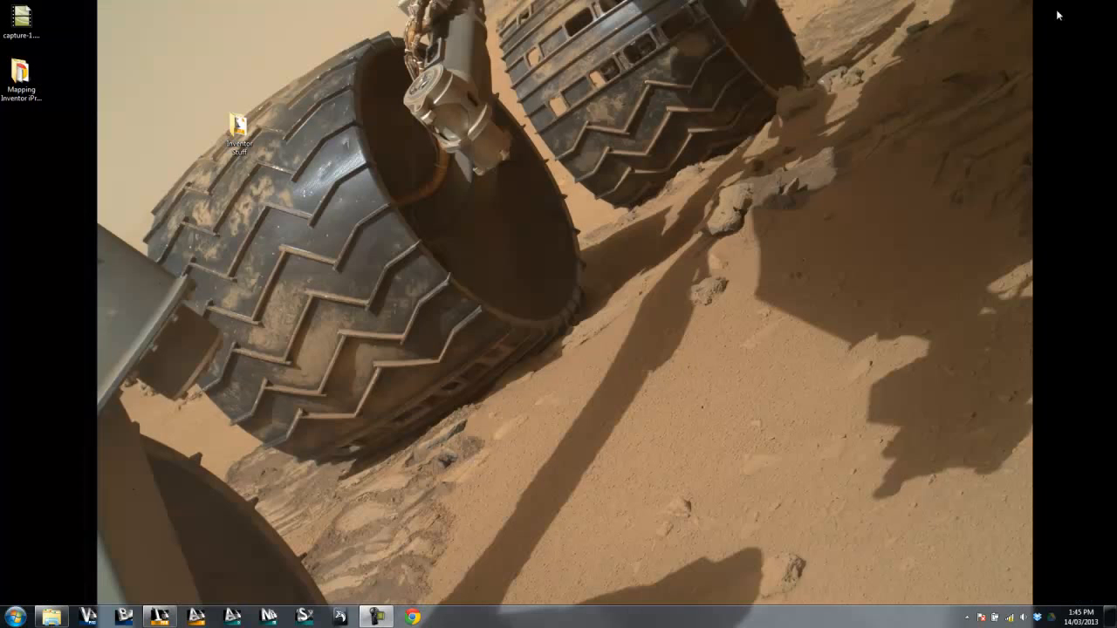
double_click(237, 131)
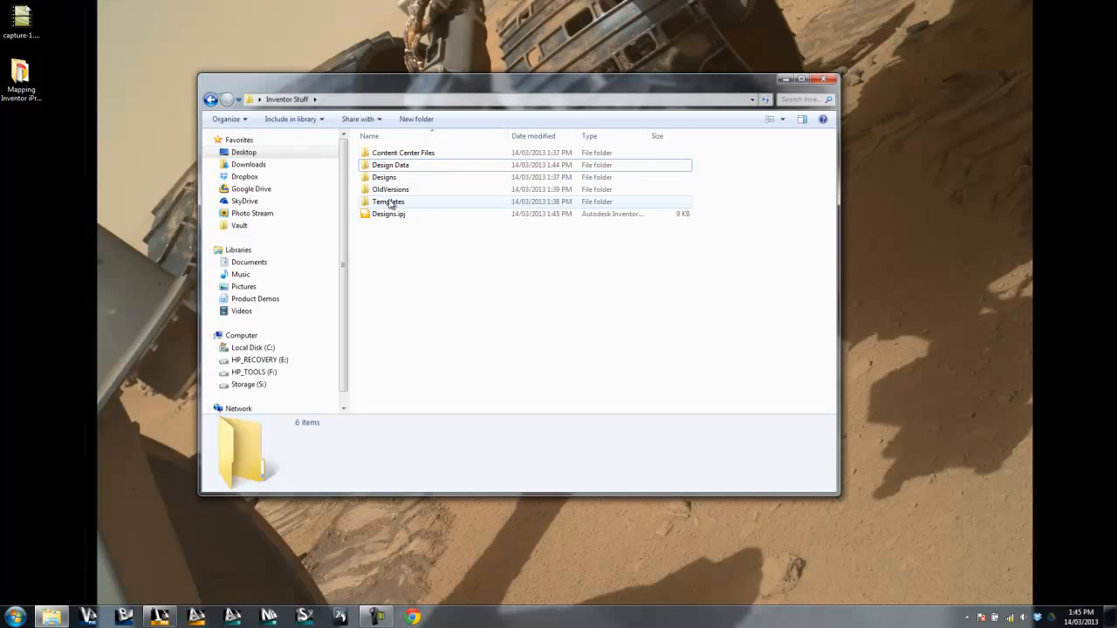
left_click(390, 203)
left_click(397, 165)
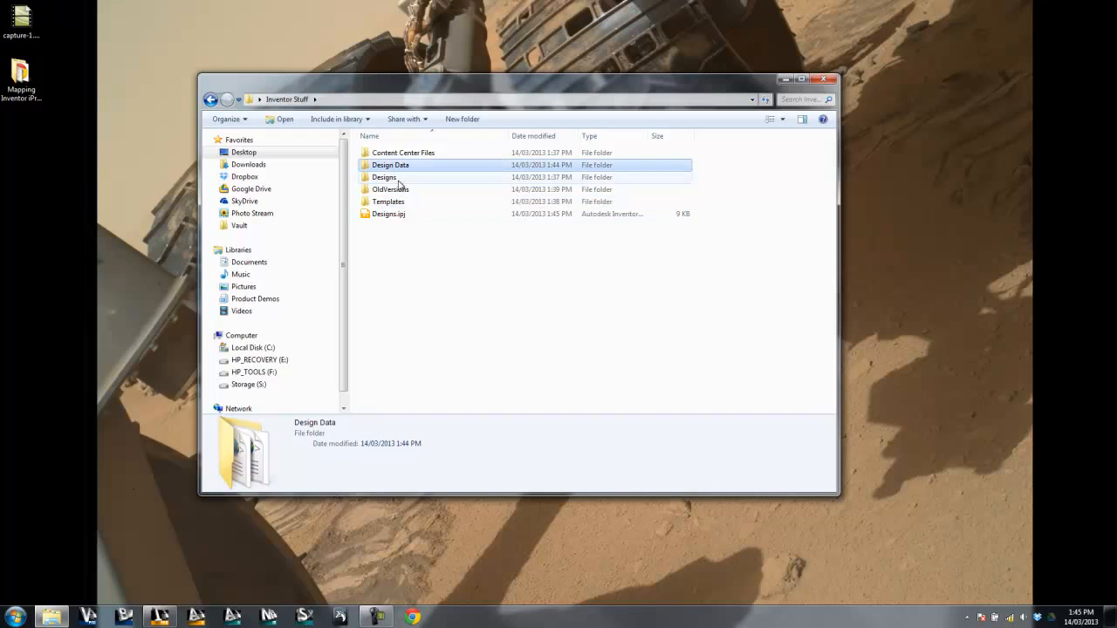
left_click(441, 156)
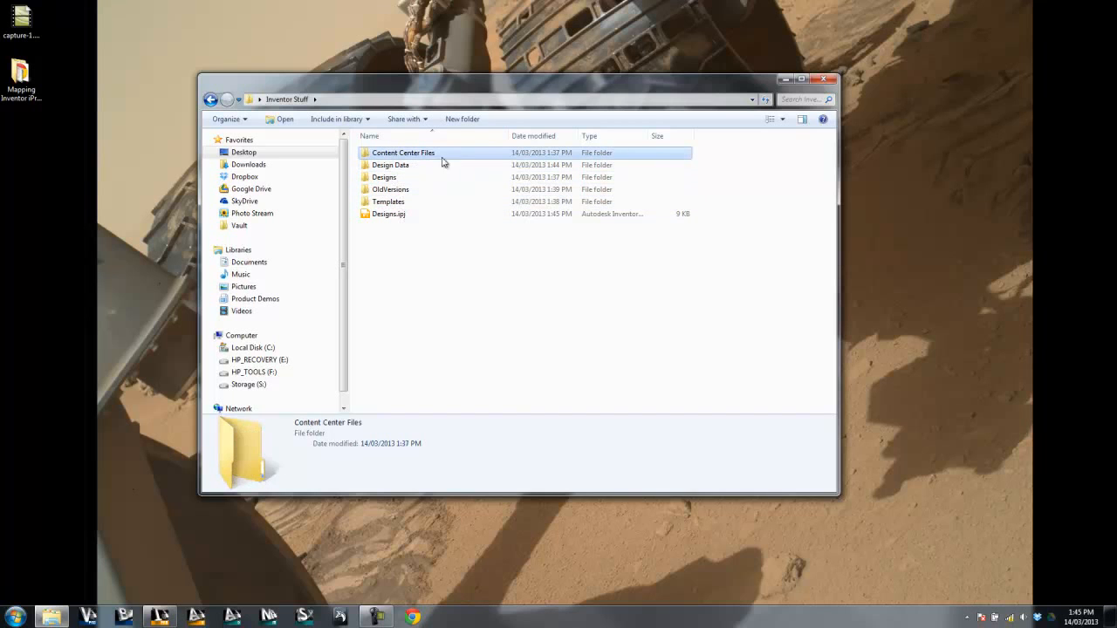
left_click(391, 178)
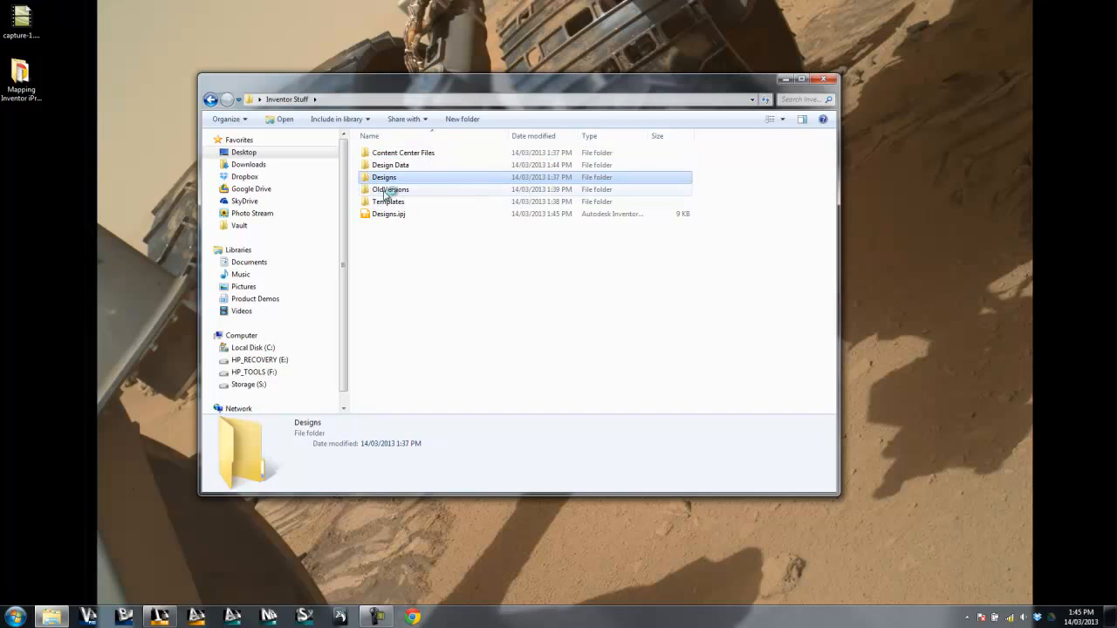
left_click(388, 190)
key("Delete")
key("Return")
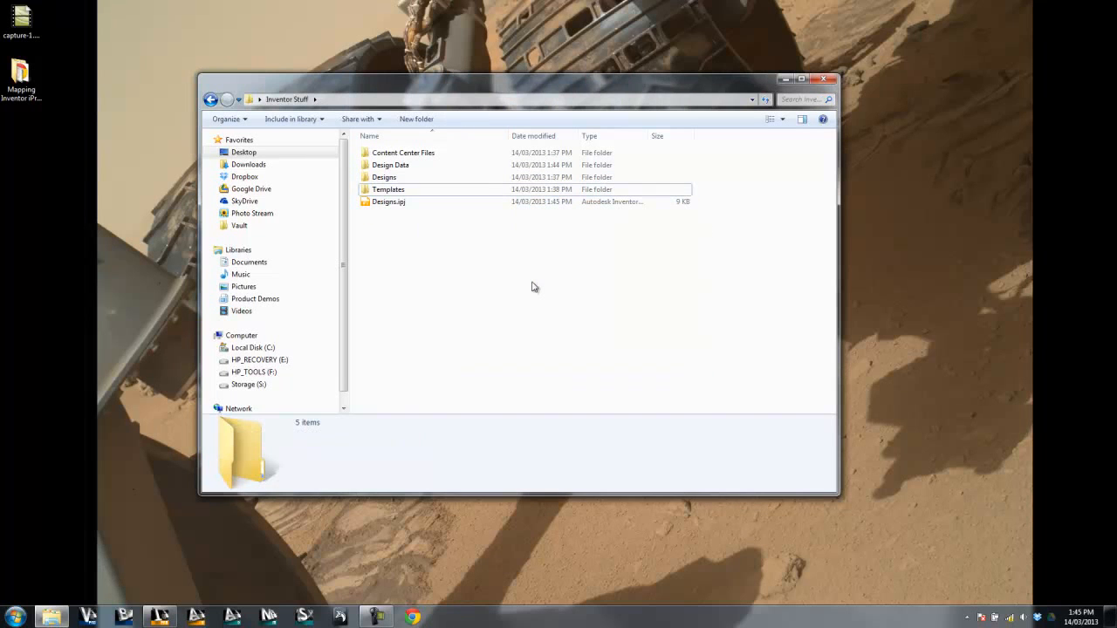
left_click(400, 179)
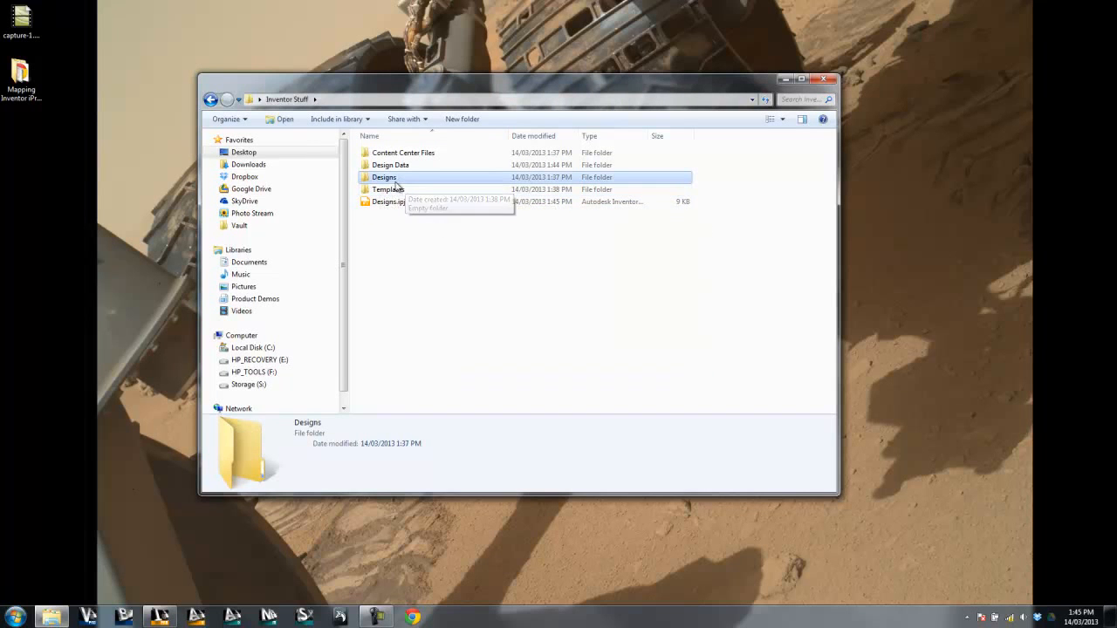
left_click(823, 79)
Switch back to Inventor and add the project file Designs.ipj from the desktop's Inventor Stuff folder to the project list
left_click(160, 616)
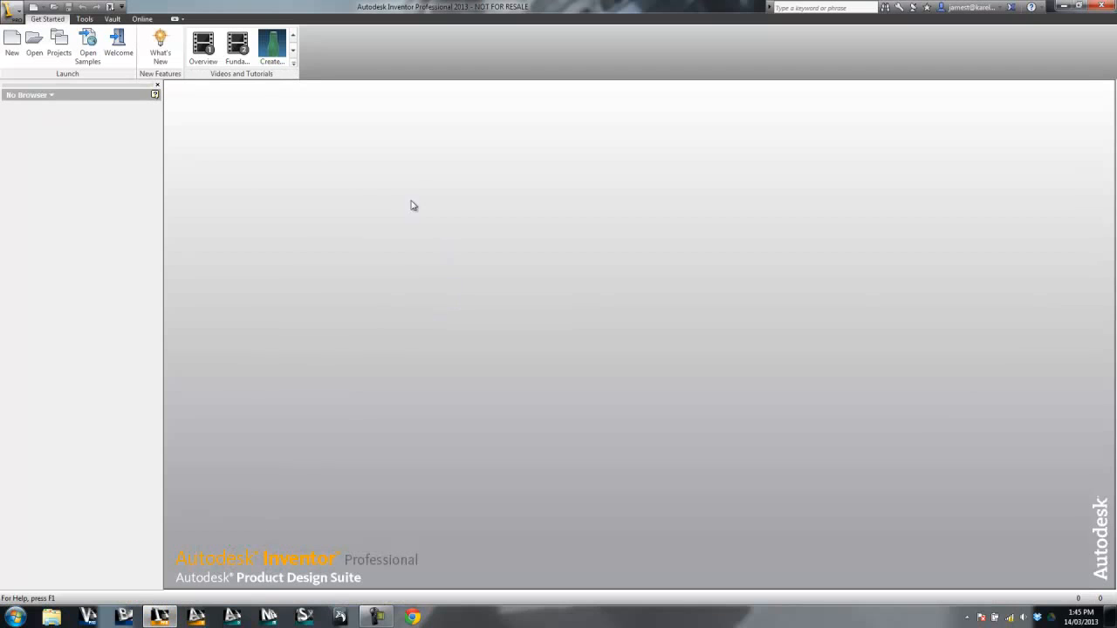
left_click(60, 42)
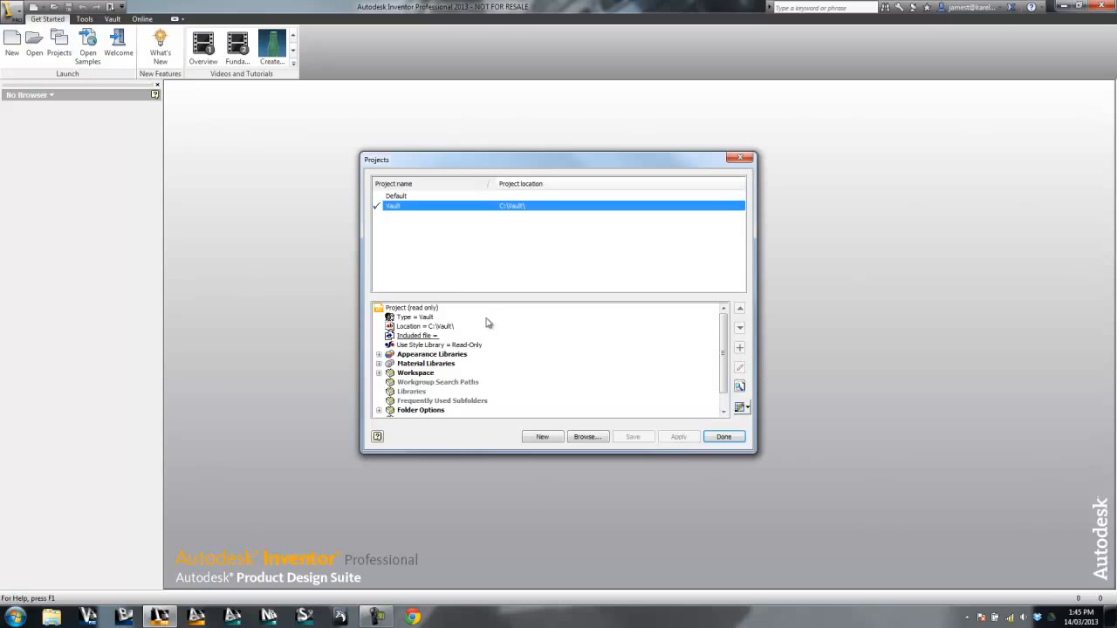
left_click(588, 438)
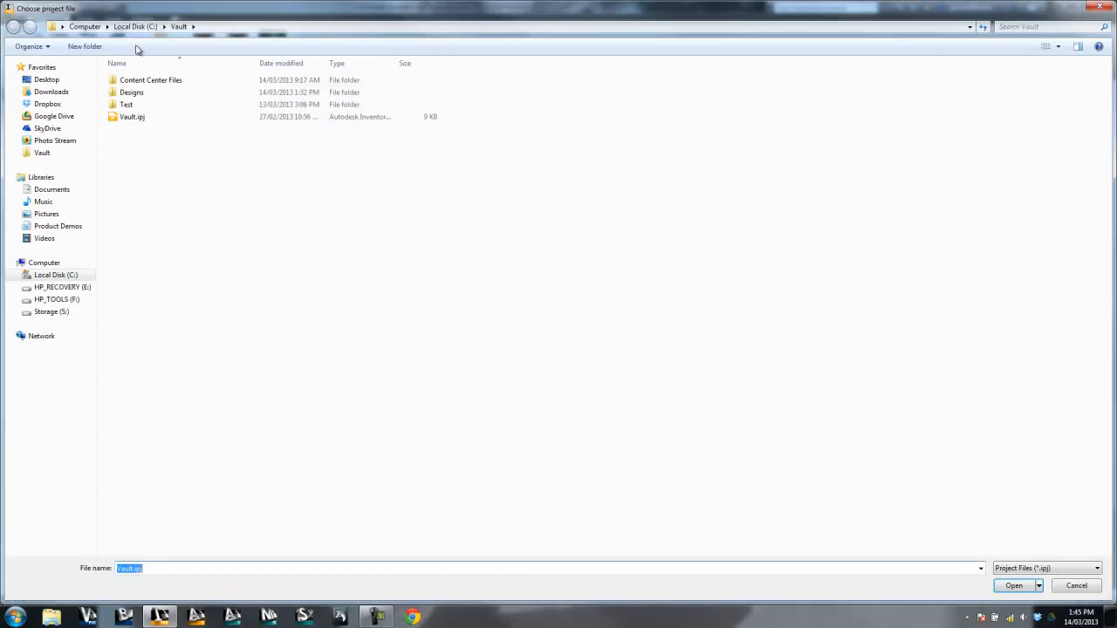
left_click(46, 80)
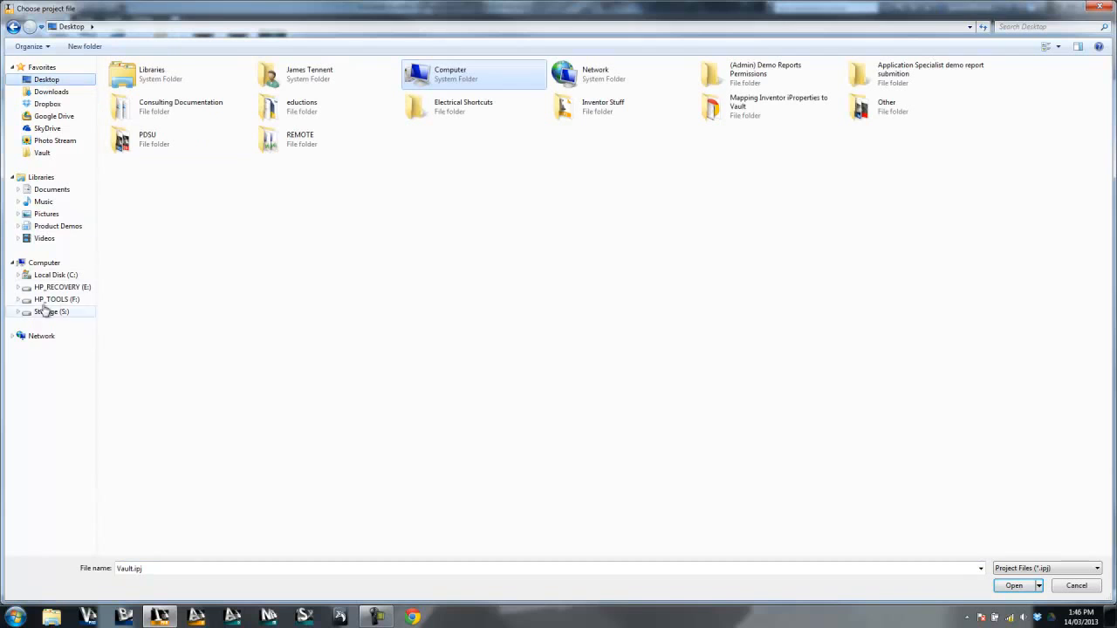
left_click(120, 27)
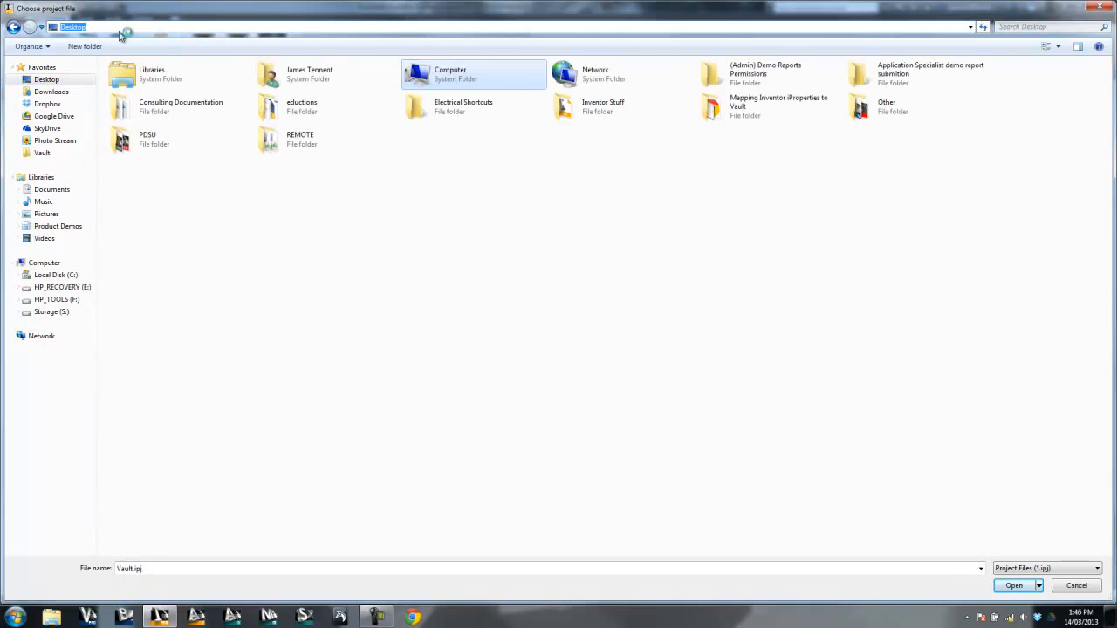
left_click(37, 80)
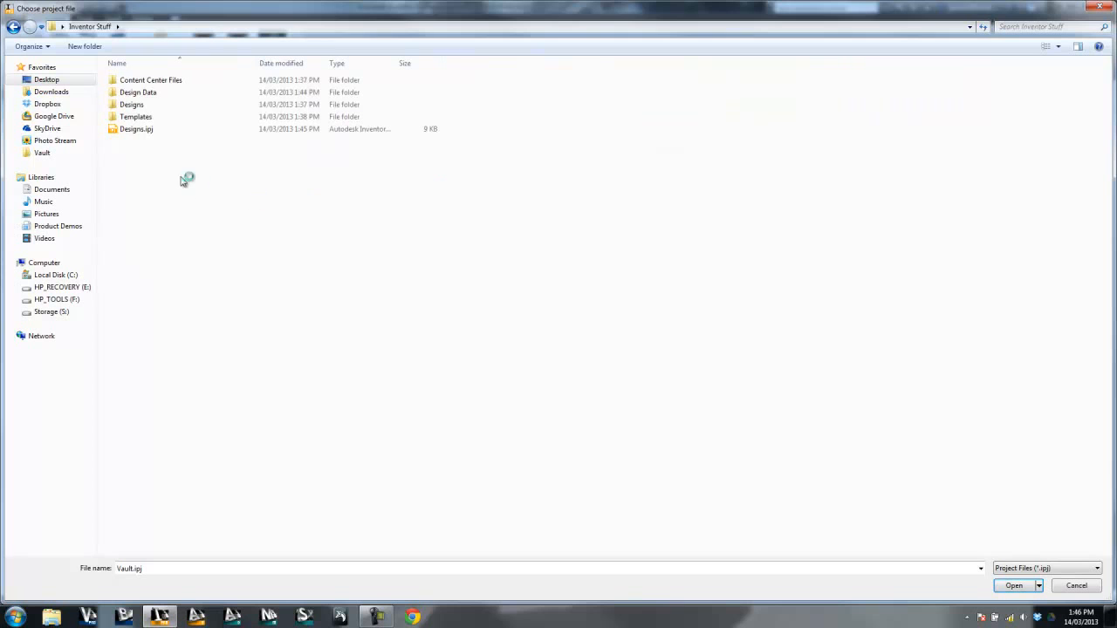
left_click(132, 129)
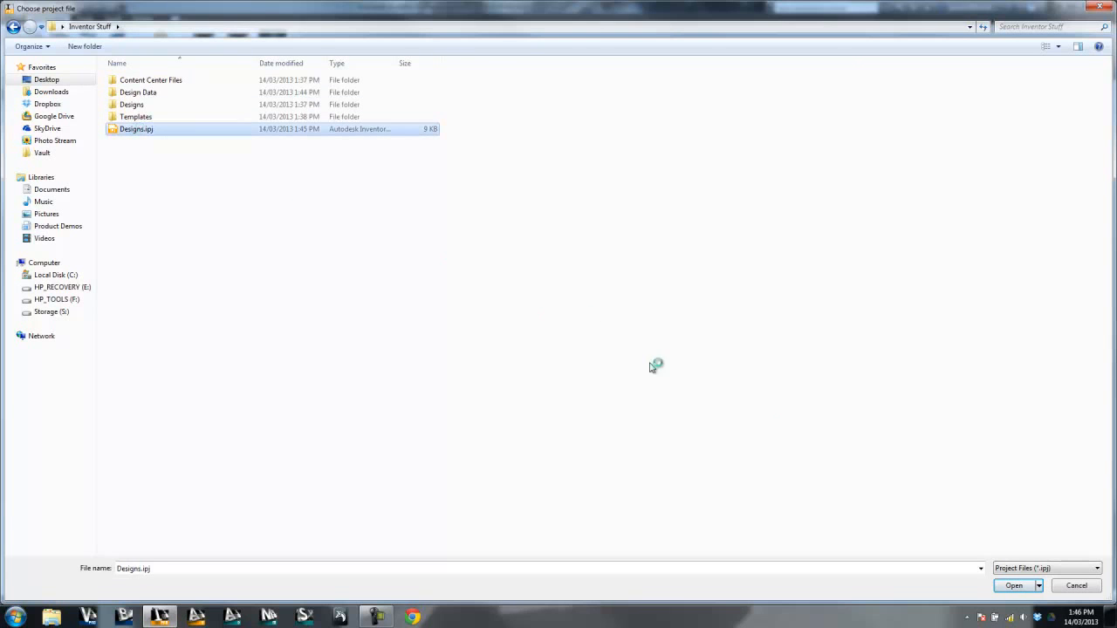
left_click(1014, 586)
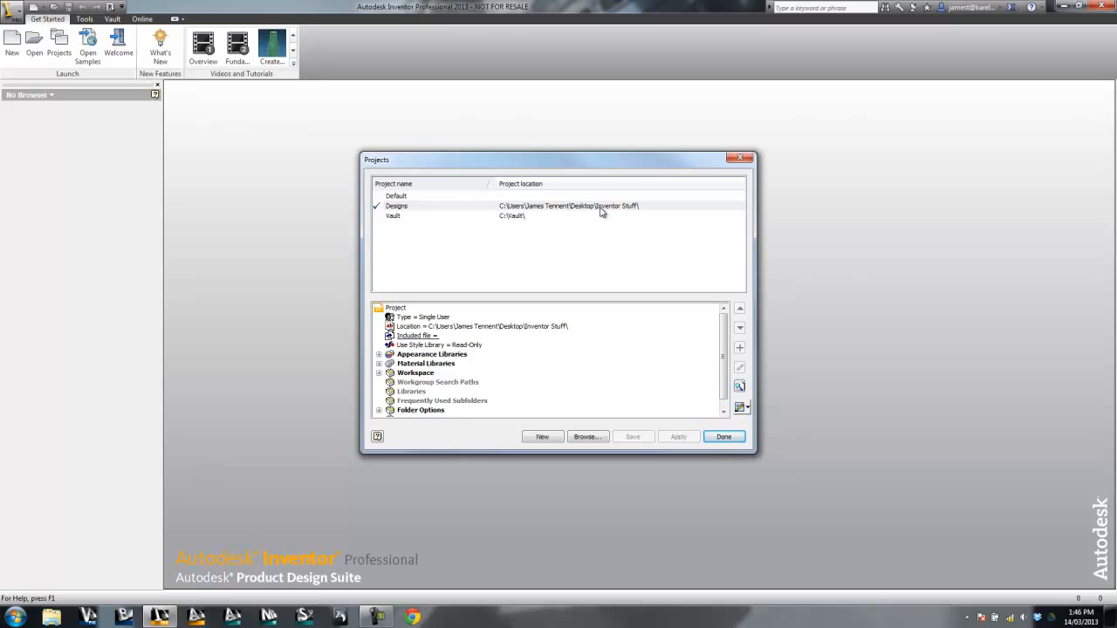
Close the project settings, then reopen them briefly to check which project is active
left_click(723, 437)
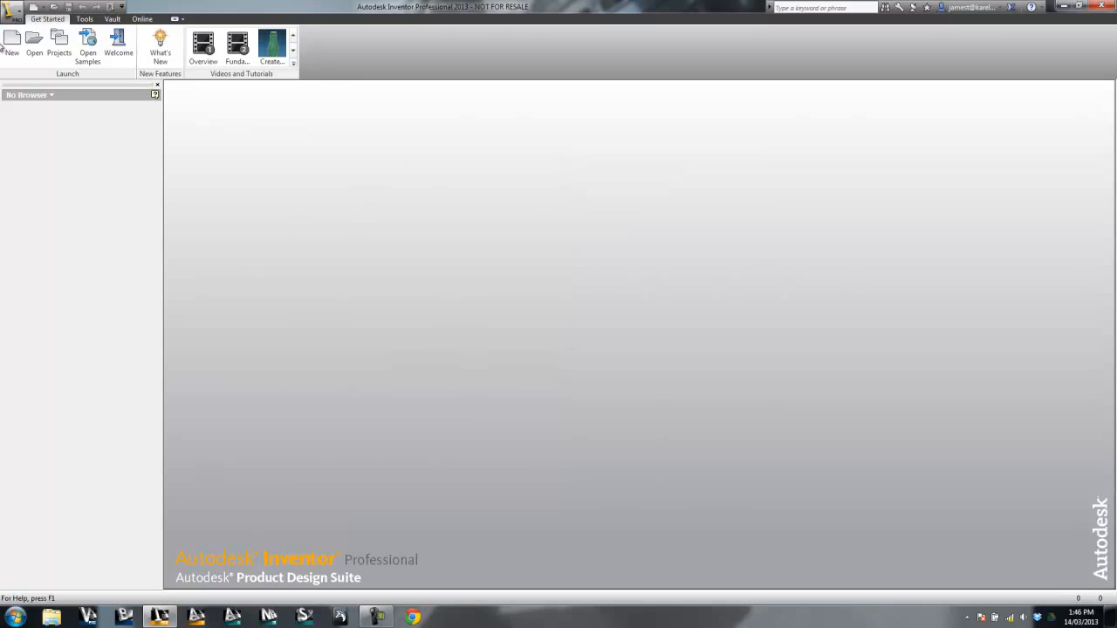
left_click(60, 48)
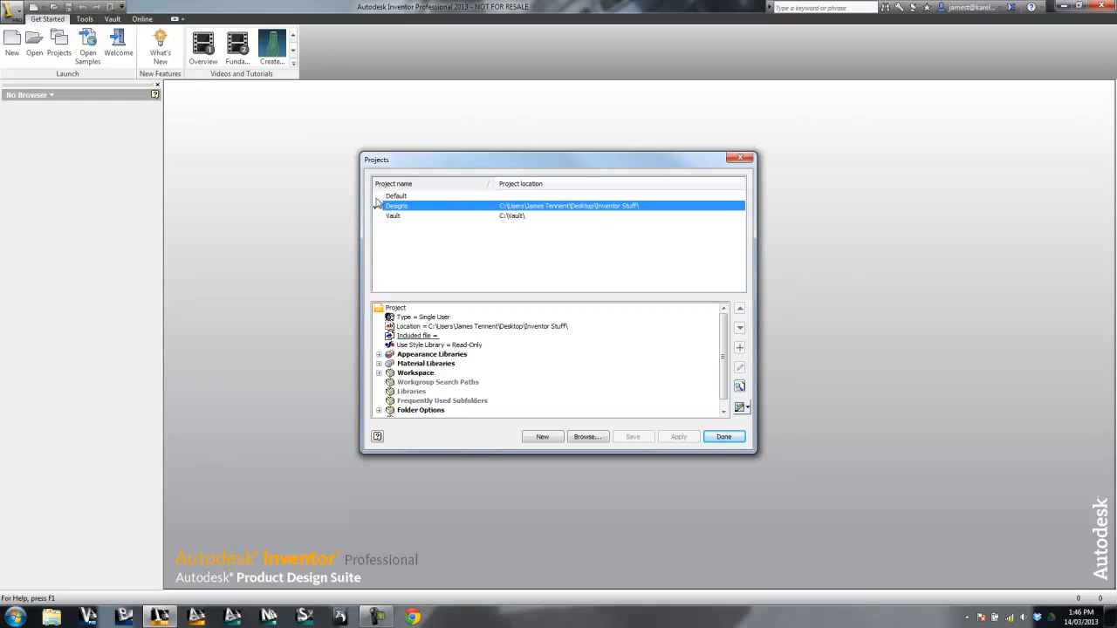
left_click(740, 158)
Check the Designs project's template folder for new files and its default folder for opening files, closing each dialog without creating or opening anything
left_click(12, 43)
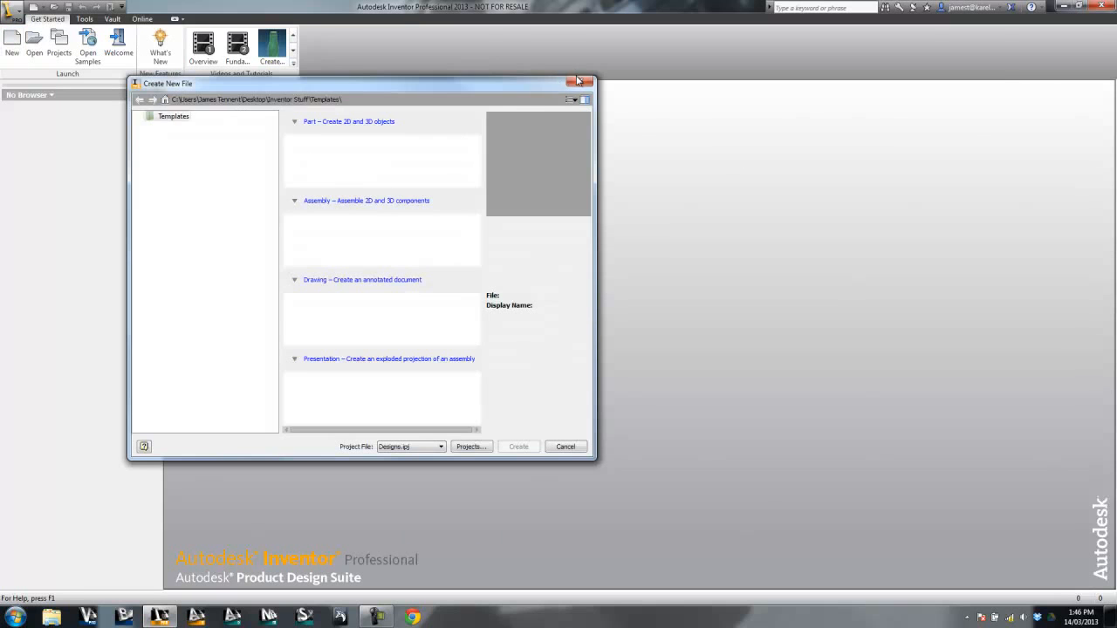
left_click(581, 81)
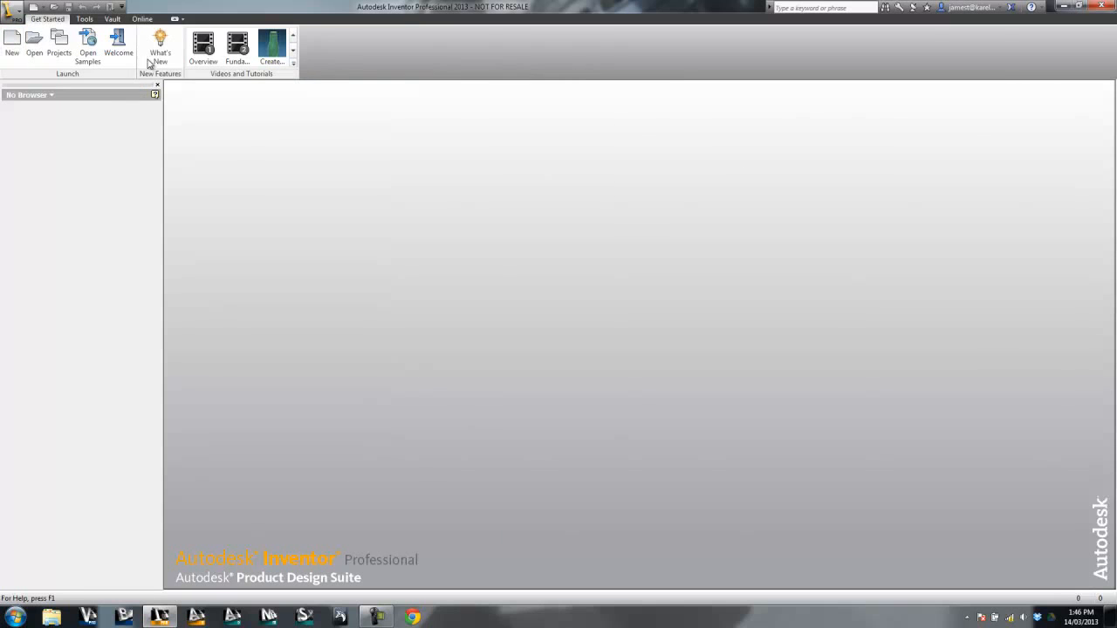
left_click(36, 46)
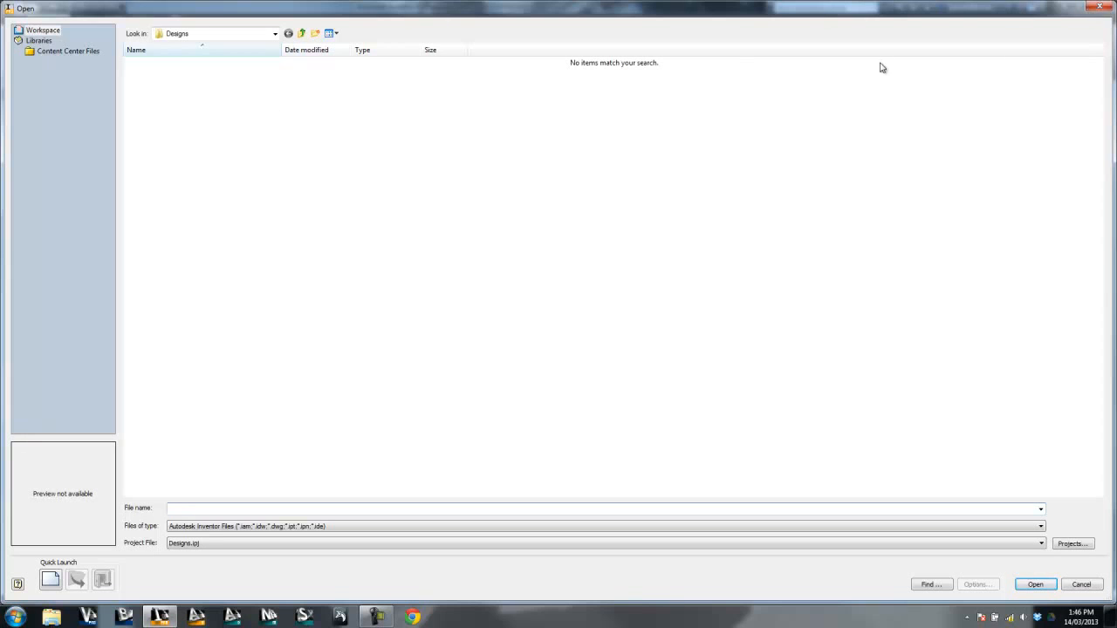
left_click(1098, 7)
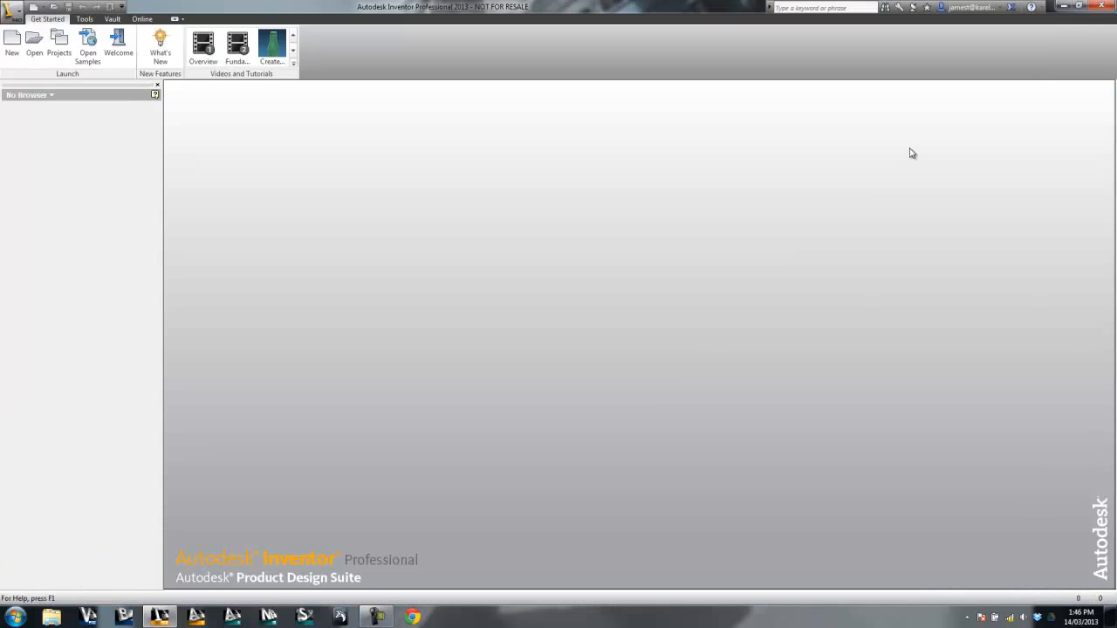